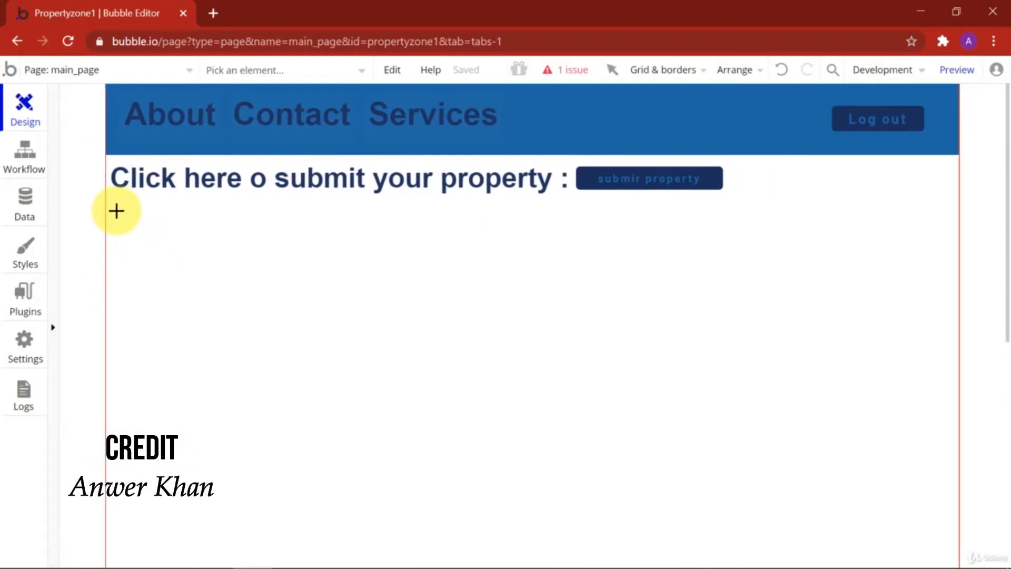
Step: Draw RepeatingGroup A on main_page just below the submit-property heading
{"action": "left_click_drag", "start_coordinate": [136, 219], "coordinate": [947, 563]}
Step: Set RepeatingGroup A to 2 rows by 2 columns and reposition it on the page
{"action": "scroll", "coordinate": [244, 210], "scroll_direction": "down", "scroll_amount": 4}
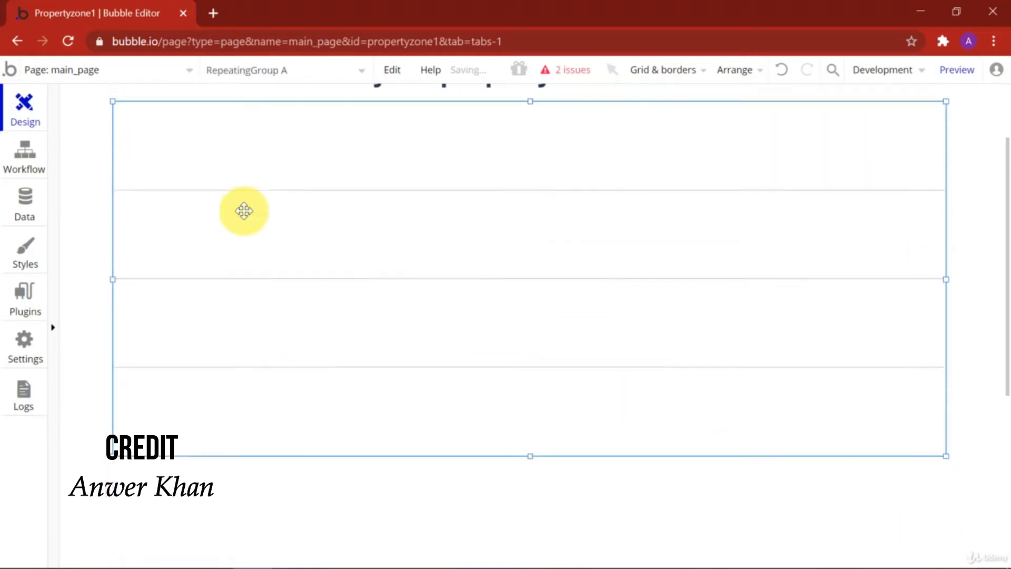
{"action": "scroll", "coordinate": [316, 237], "scroll_direction": "up", "scroll_amount": 1}
{"action": "scroll", "coordinate": [418, 282], "scroll_direction": "up", "scroll_amount": 1}
{"action": "double_click", "coordinate": [482, 310]}
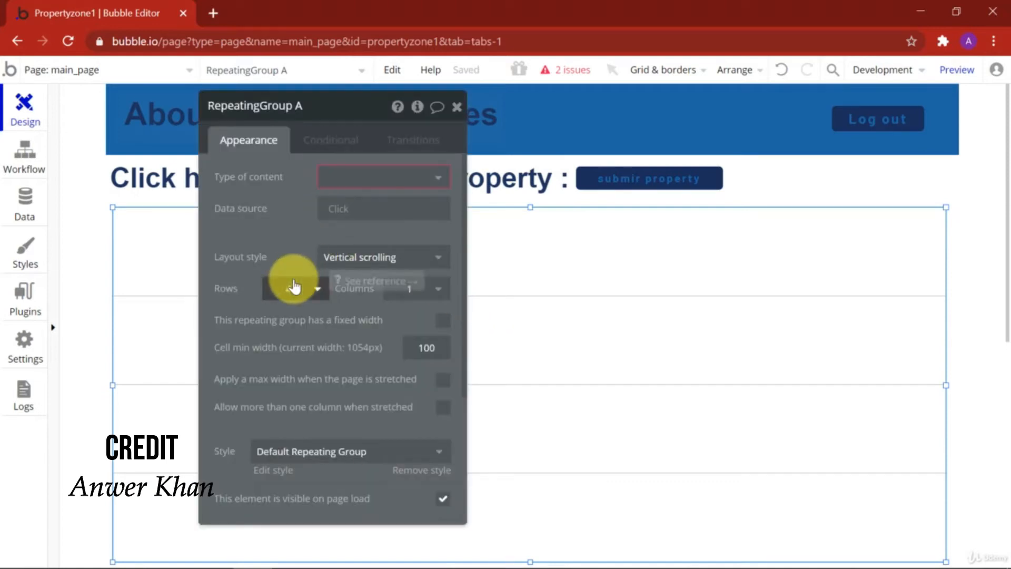
{"action": "left_click_drag", "start_coordinate": [332, 112], "coordinate": [372, 114]}
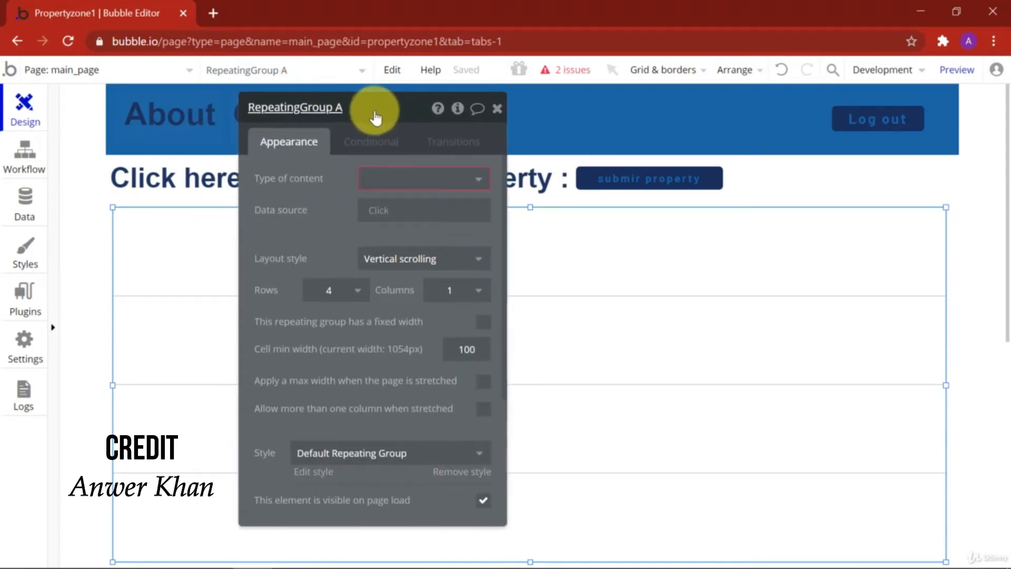
{"action": "left_click", "coordinate": [357, 294]}
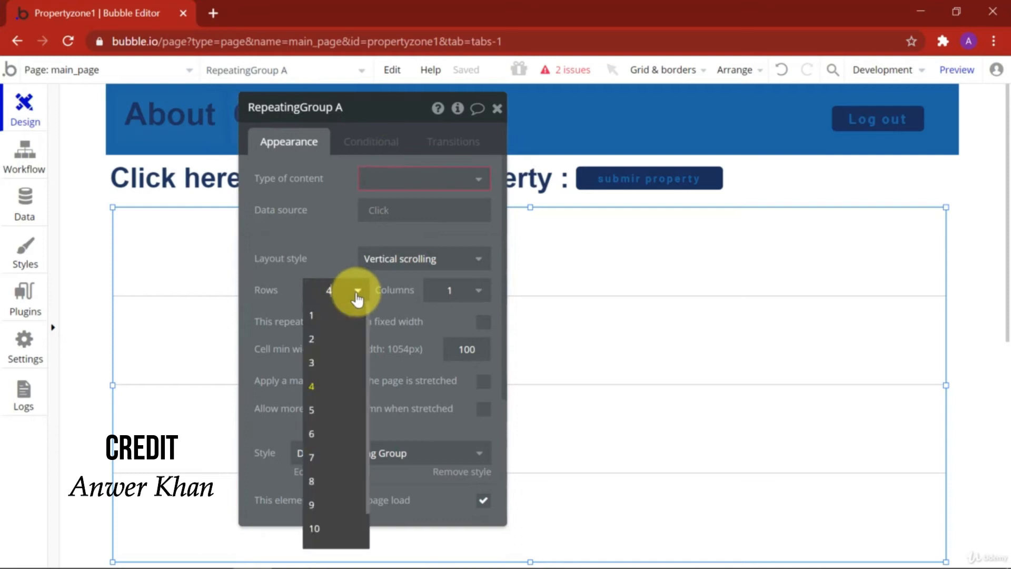
{"action": "left_click", "coordinate": [317, 339]}
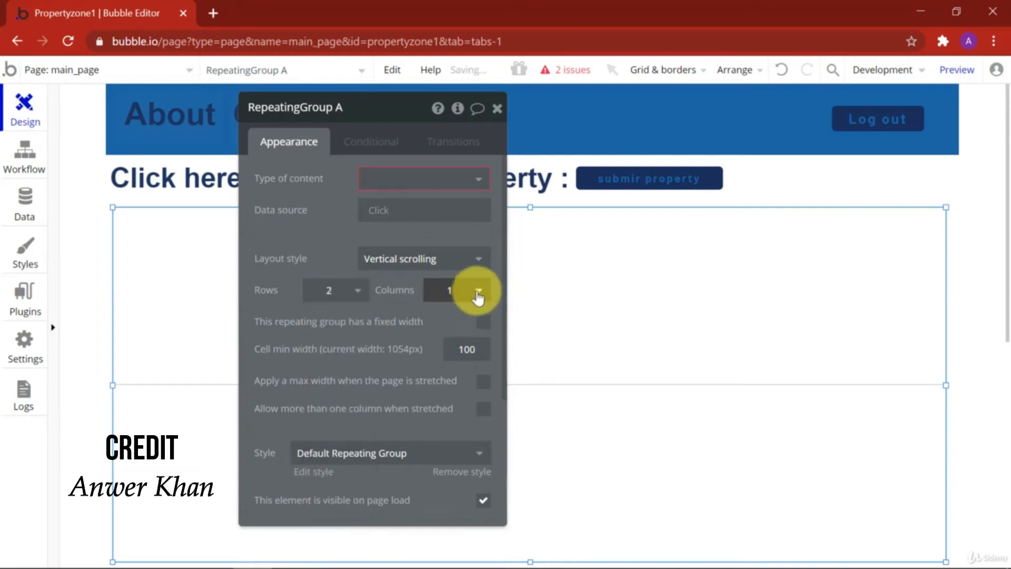
{"action": "left_click", "coordinate": [477, 295]}
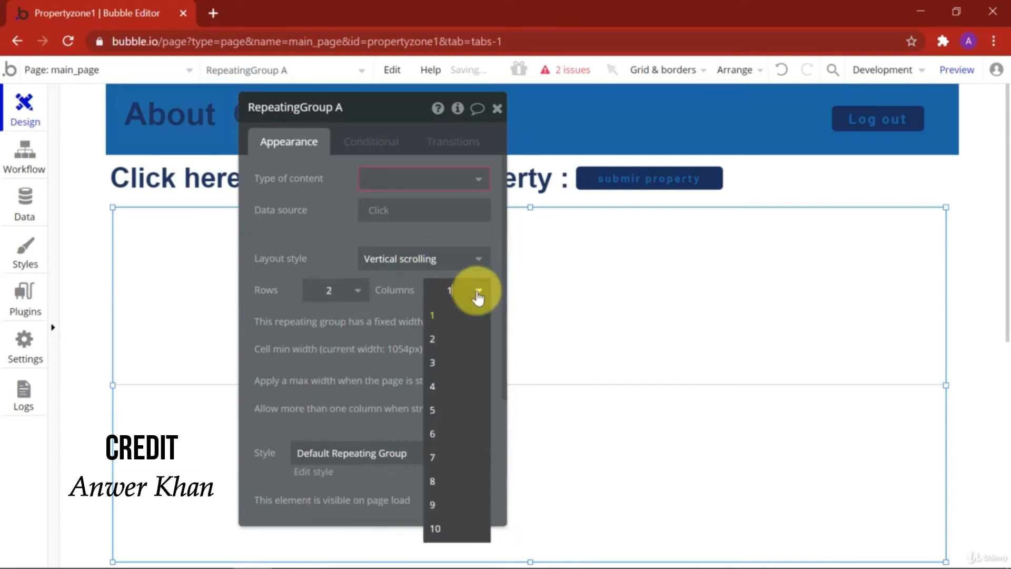
{"action": "left_click", "coordinate": [447, 341]}
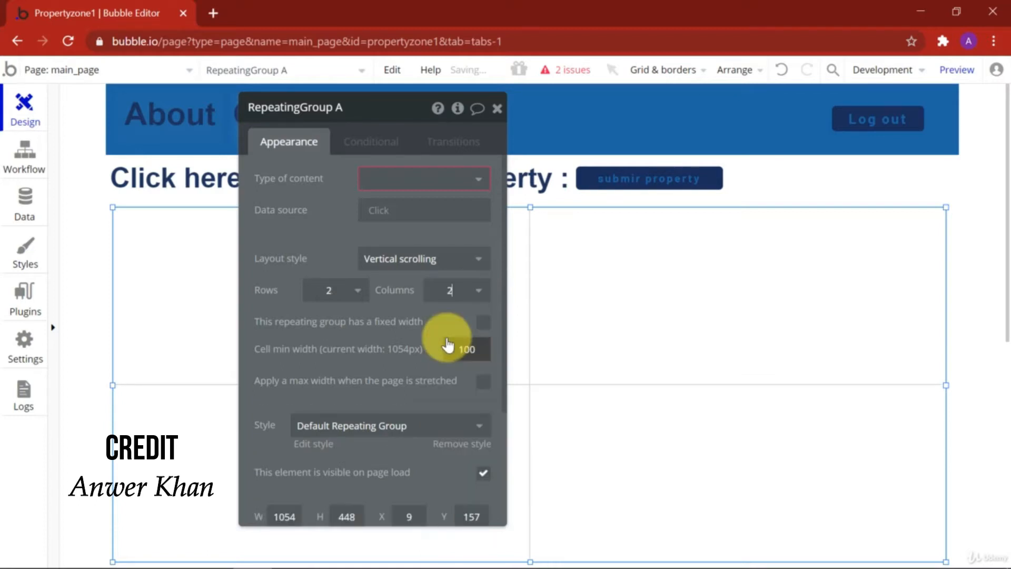
{"action": "left_click_drag", "start_coordinate": [396, 113], "coordinate": [429, 114]}
{"action": "left_click_drag", "start_coordinate": [217, 295], "coordinate": [252, 327]}
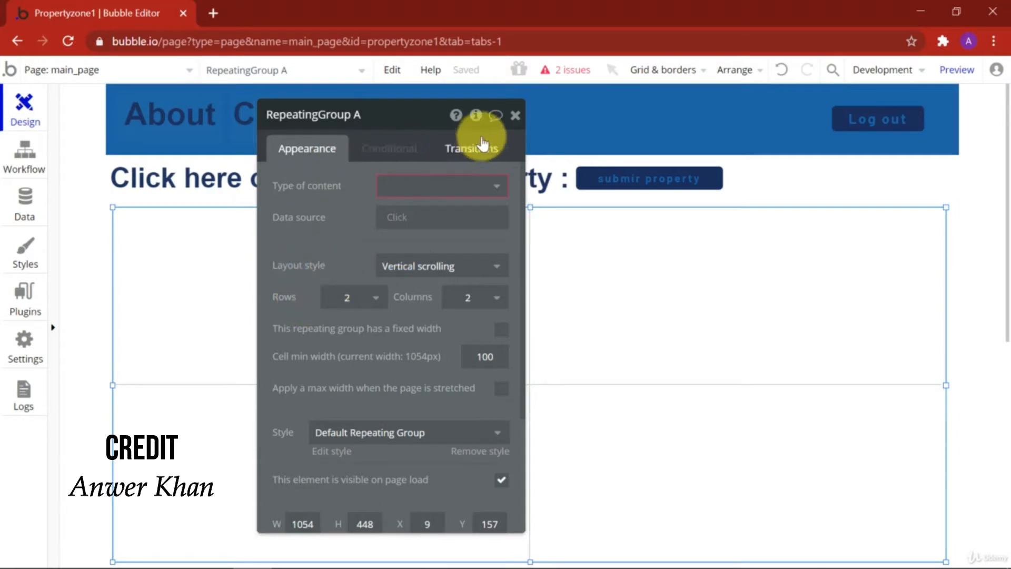
{"action": "left_click", "coordinate": [515, 115]}
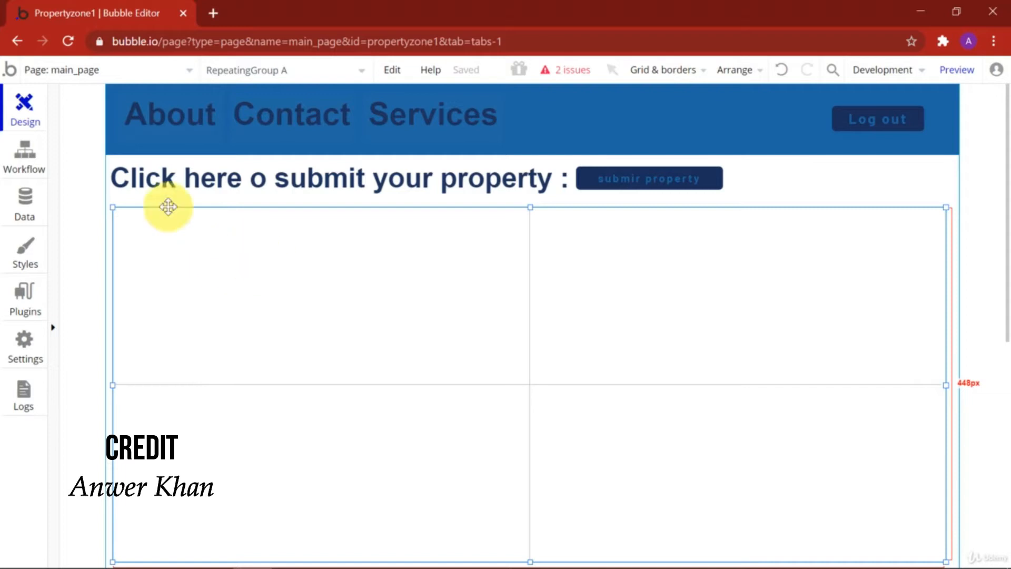
Step: Set the repeating group's content type to seller, with data source Do a search for seller
{"action": "double_click", "coordinate": [212, 257]}
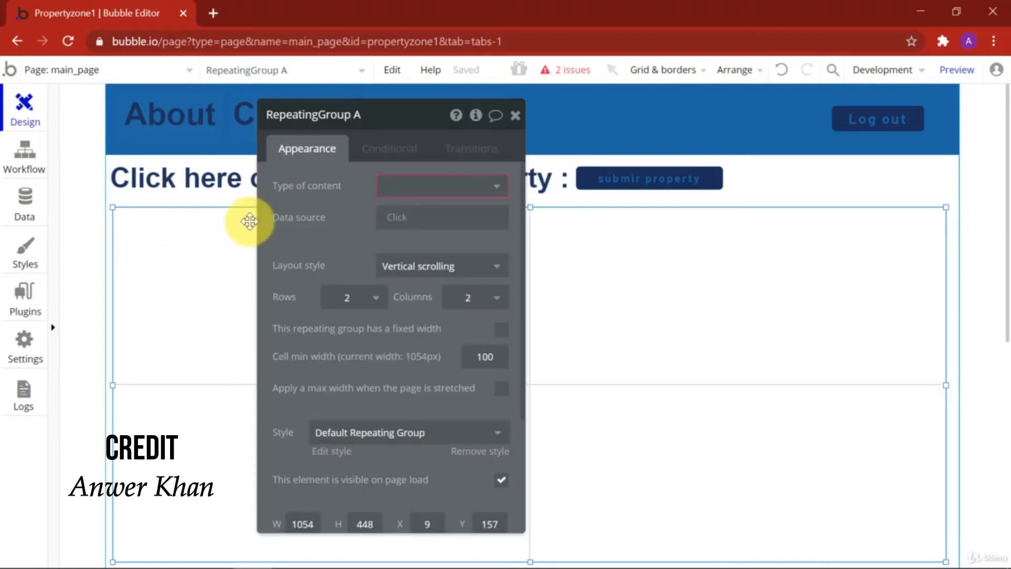
{"action": "left_click", "coordinate": [483, 188]}
{"action": "left_click", "coordinate": [404, 232]}
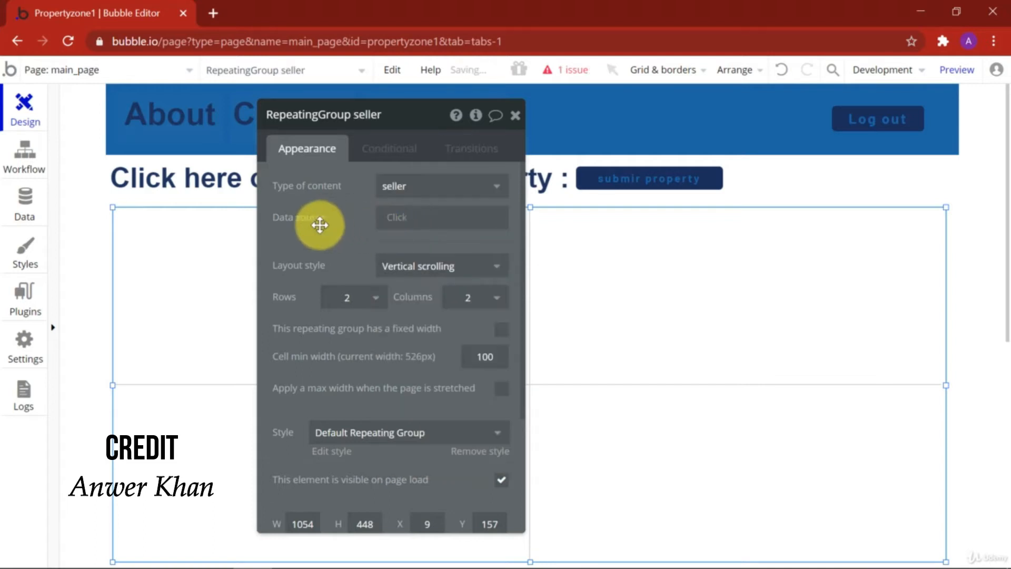
{"action": "left_click", "coordinate": [402, 220]}
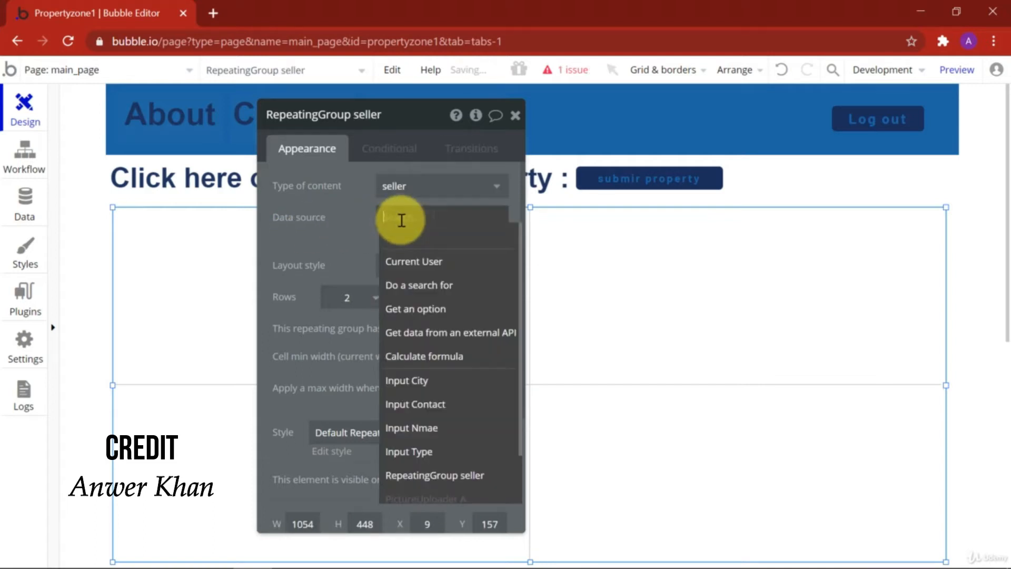
{"action": "left_click", "coordinate": [429, 287]}
{"action": "left_click", "coordinate": [750, 165]}
{"action": "left_click", "coordinate": [677, 208]}
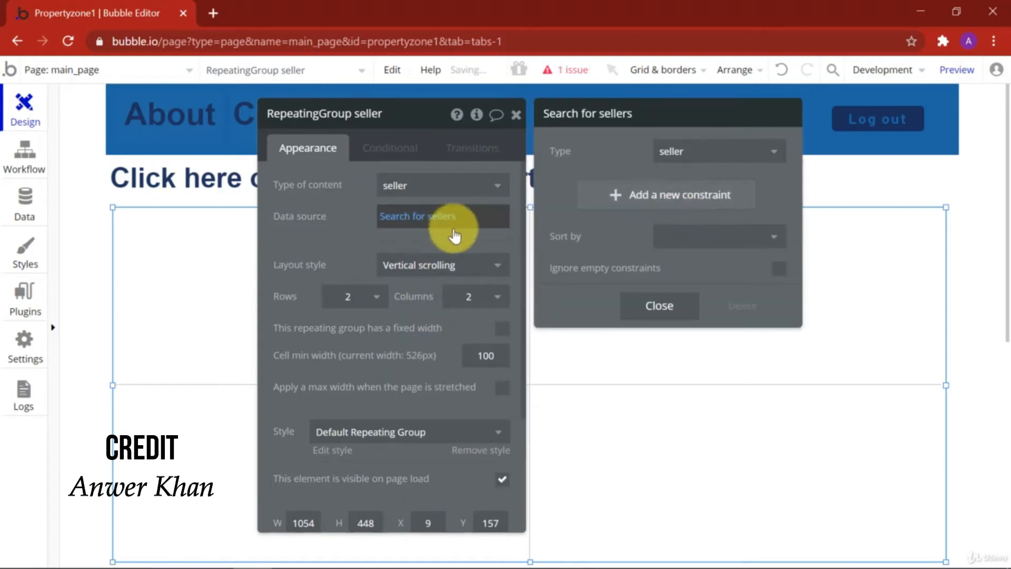
{"action": "left_click", "coordinate": [354, 244]}
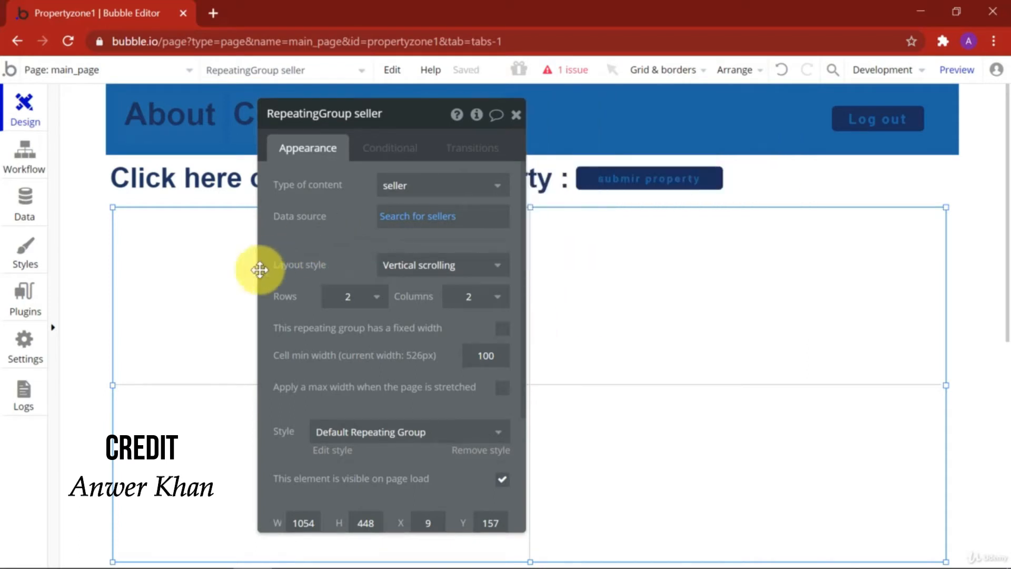
{"action": "left_click", "coordinate": [516, 115]}
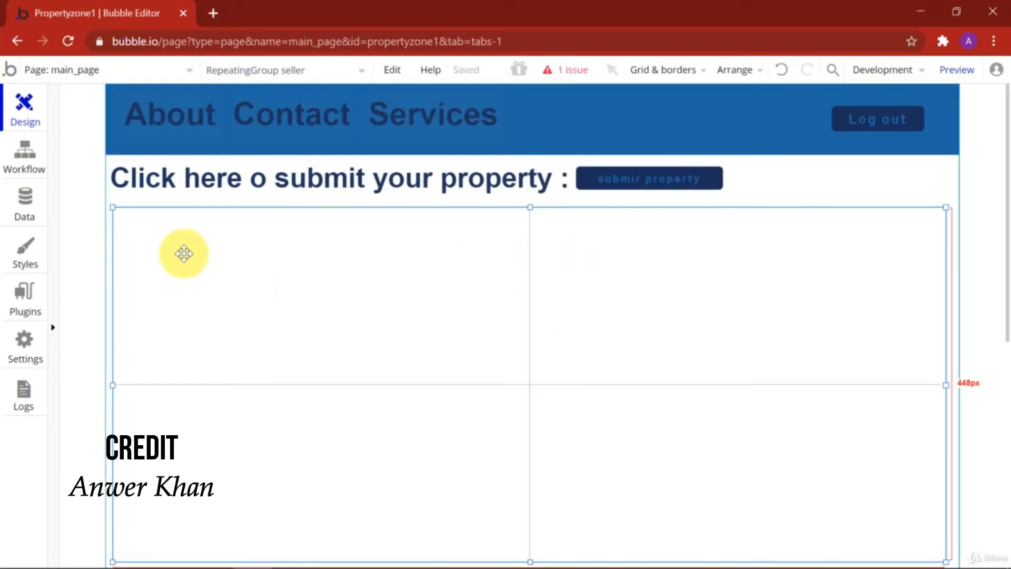
Step: Stretch the repeating group's bottom edge down to 692 px tall
{"action": "scroll", "coordinate": [421, 316], "scroll_direction": "down", "scroll_amount": 5}
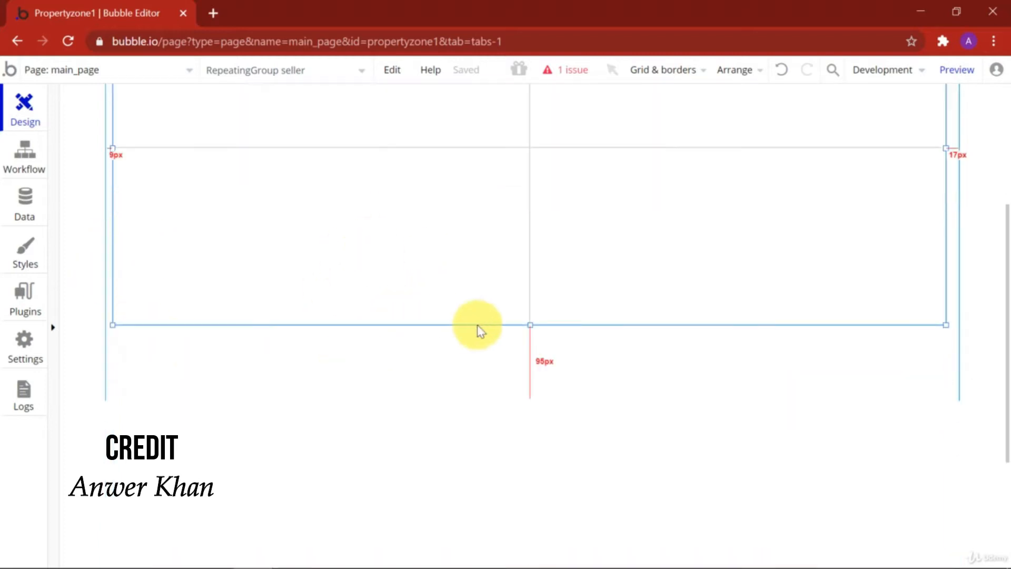
{"action": "left_click_drag", "start_coordinate": [529, 325], "coordinate": [528, 518]}
{"action": "scroll", "coordinate": [349, 361], "scroll_direction": "up", "scroll_amount": 3}
{"action": "scroll", "coordinate": [348, 360], "scroll_direction": "down", "scroll_amount": 1}
{"action": "scroll", "coordinate": [349, 360], "scroll_direction": "up", "scroll_amount": 1}
{"action": "scroll", "coordinate": [349, 361], "scroll_direction": "down", "scroll_amount": 5}
{"action": "scroll", "coordinate": [348, 355], "scroll_direction": "down", "scroll_amount": 1}
{"action": "scroll", "coordinate": [354, 355], "scroll_direction": "up", "scroll_amount": 6}
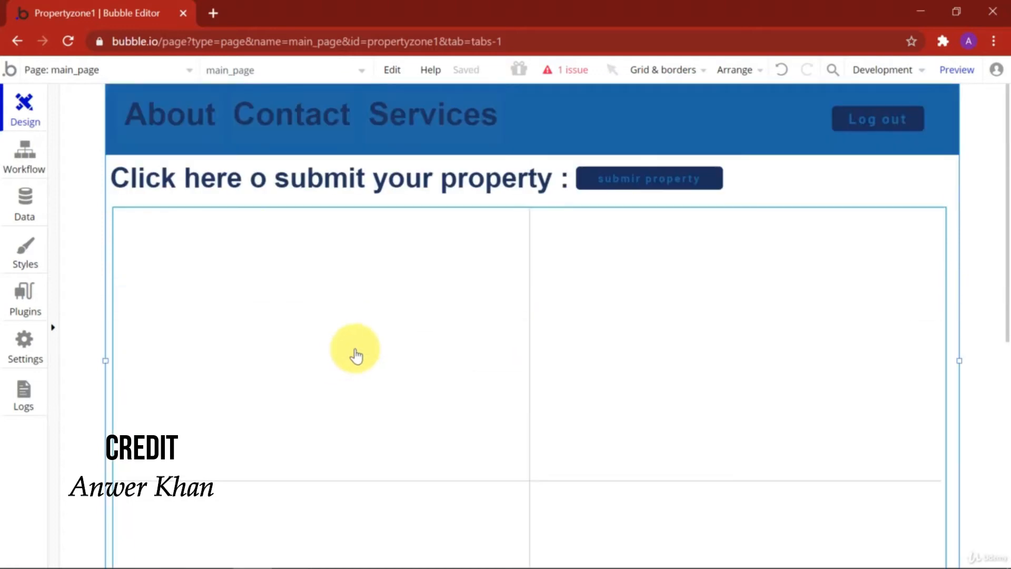
Step: Pick the Text element from the UI Builder palette
{"action": "left_click", "coordinate": [54, 264]}
{"action": "left_click", "coordinate": [78, 248]}
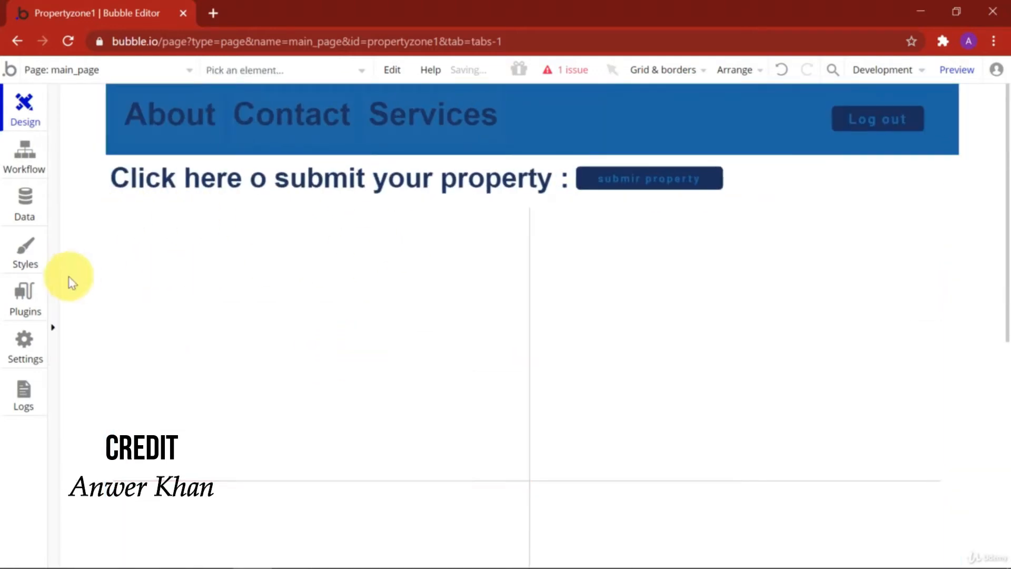
{"action": "mouse_move", "coordinate": [51, 289]}
{"action": "left_click", "coordinate": [83, 185]}
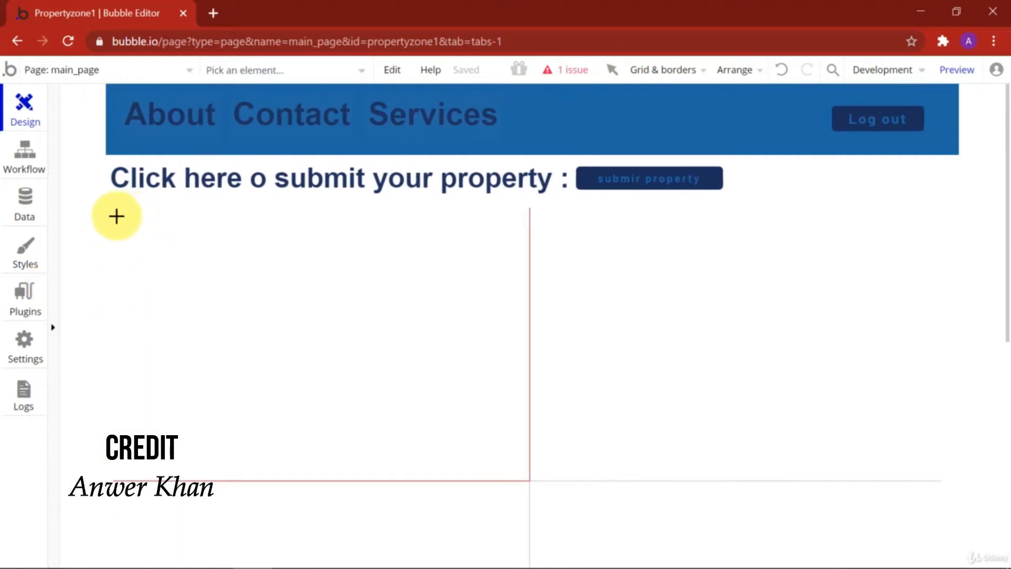
Step: Draw a text in the first cell showing Current cell's seller's name
{"action": "left_click_drag", "start_coordinate": [122, 215], "coordinate": [301, 246]}
{"action": "double_click", "coordinate": [183, 234]}
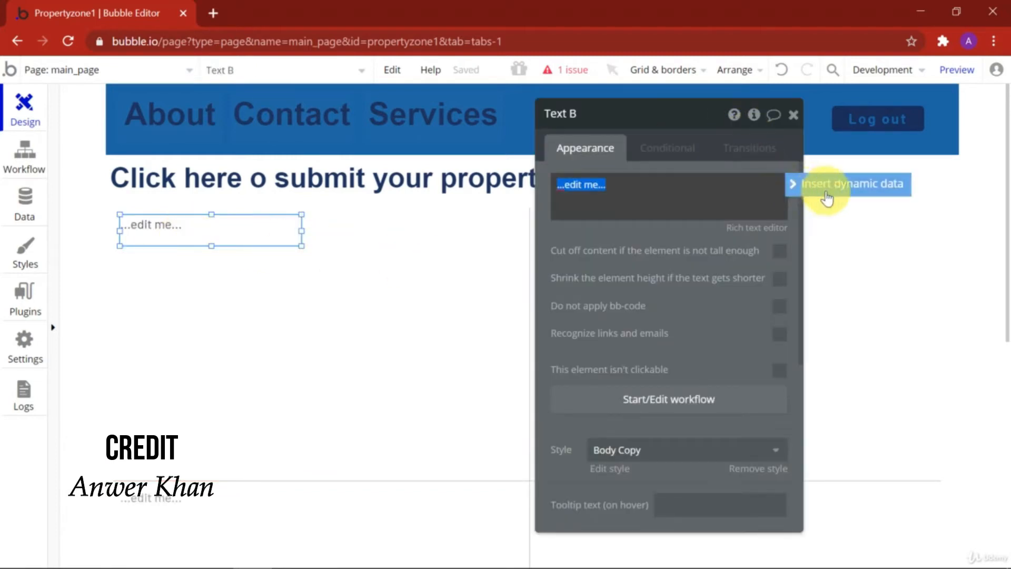
{"action": "left_click", "coordinate": [864, 185]}
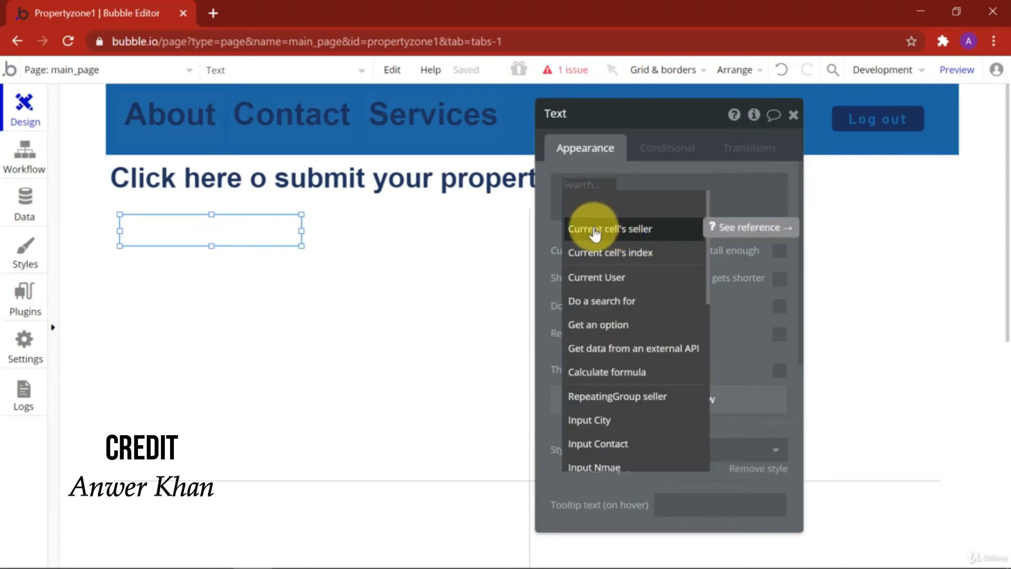
{"action": "left_click", "coordinate": [630, 232]}
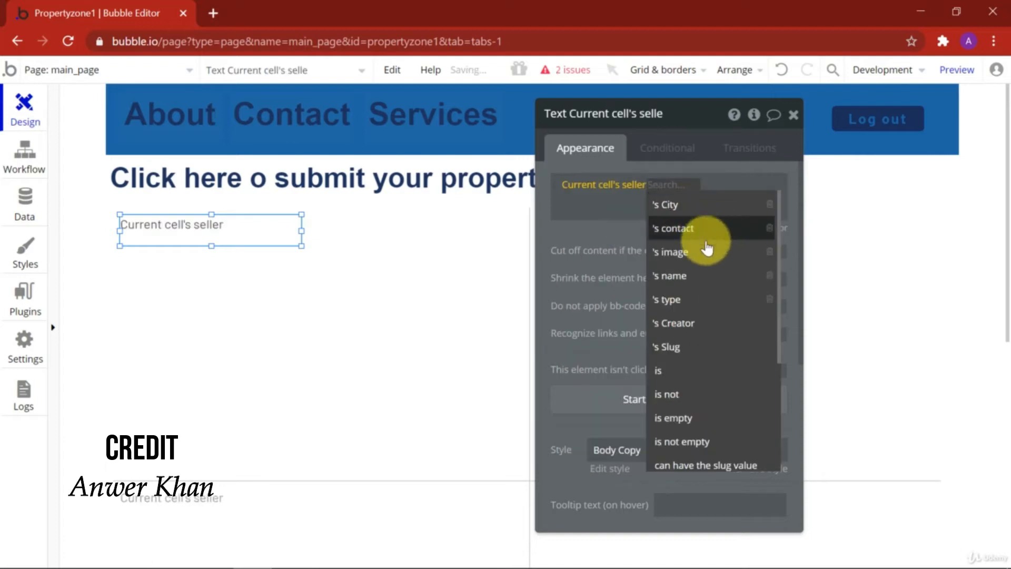
{"action": "left_click", "coordinate": [693, 285]}
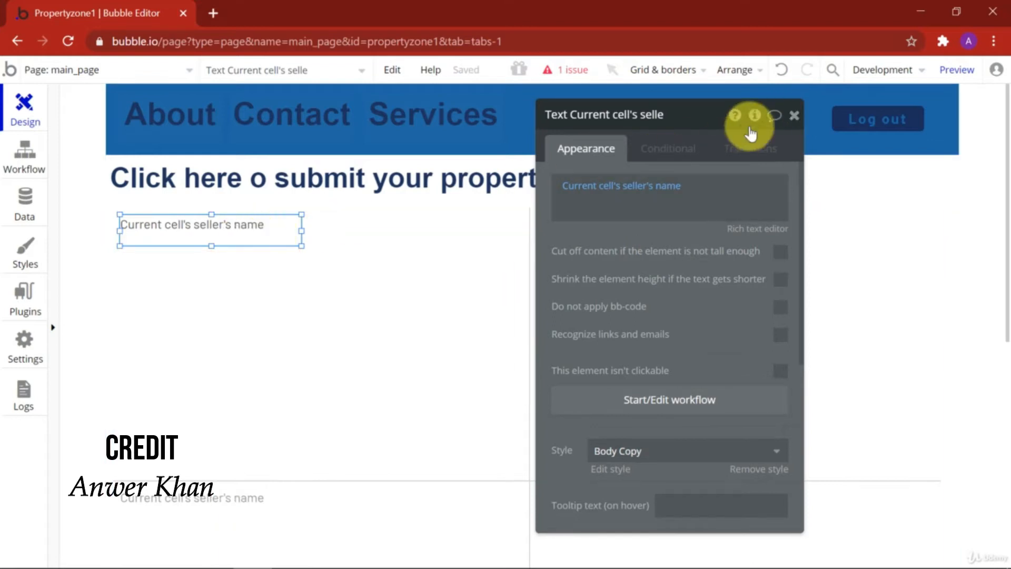
{"action": "left_click", "coordinate": [793, 116]}
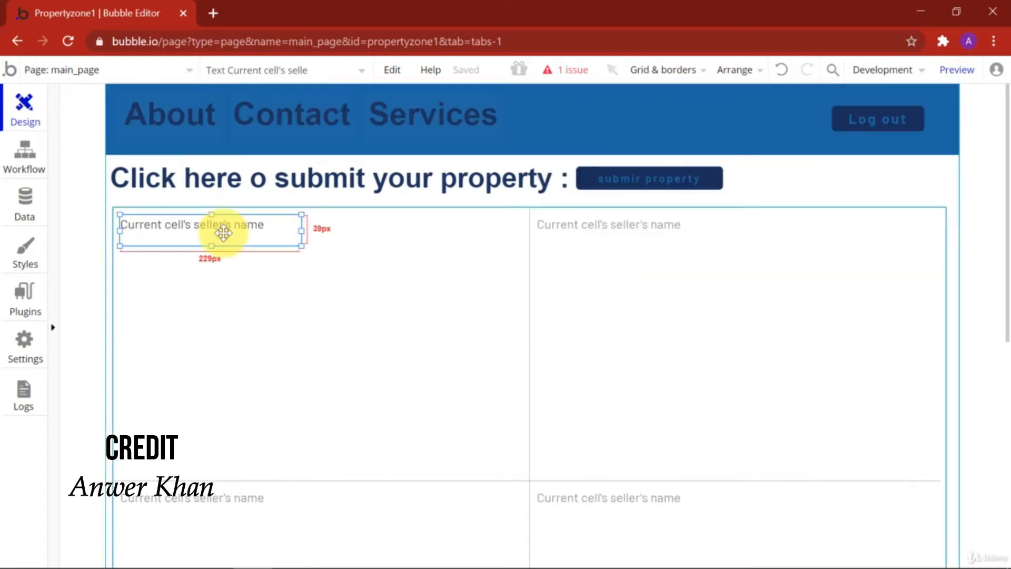
Step: Place a second text to the right of the name, showing Current cell's seller's type
{"action": "left_click_drag", "start_coordinate": [205, 232], "coordinate": [421, 233]}
{"action": "double_click", "coordinate": [422, 232]}
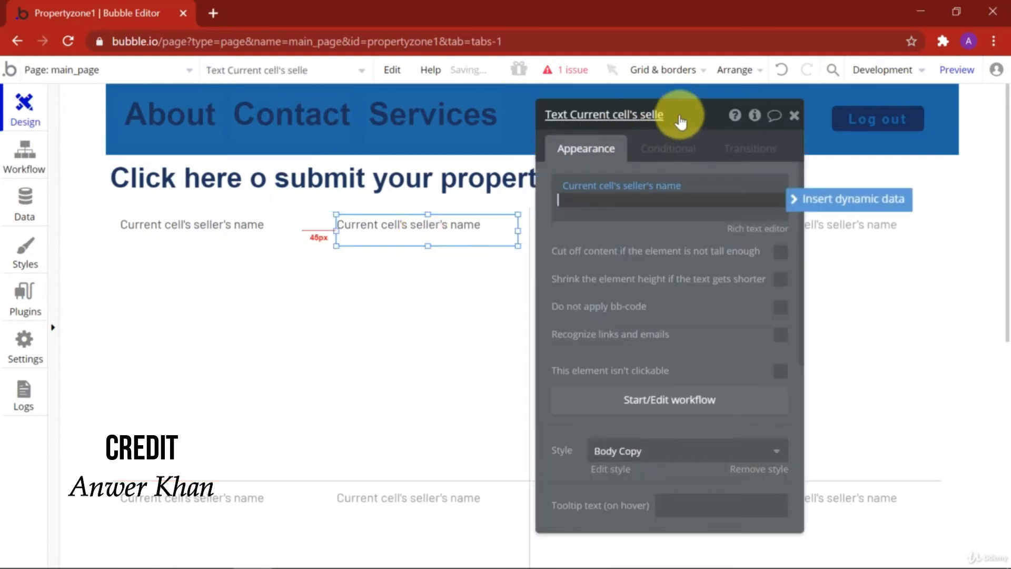
{"action": "left_click_drag", "start_coordinate": [681, 121], "coordinate": [595, 127]}
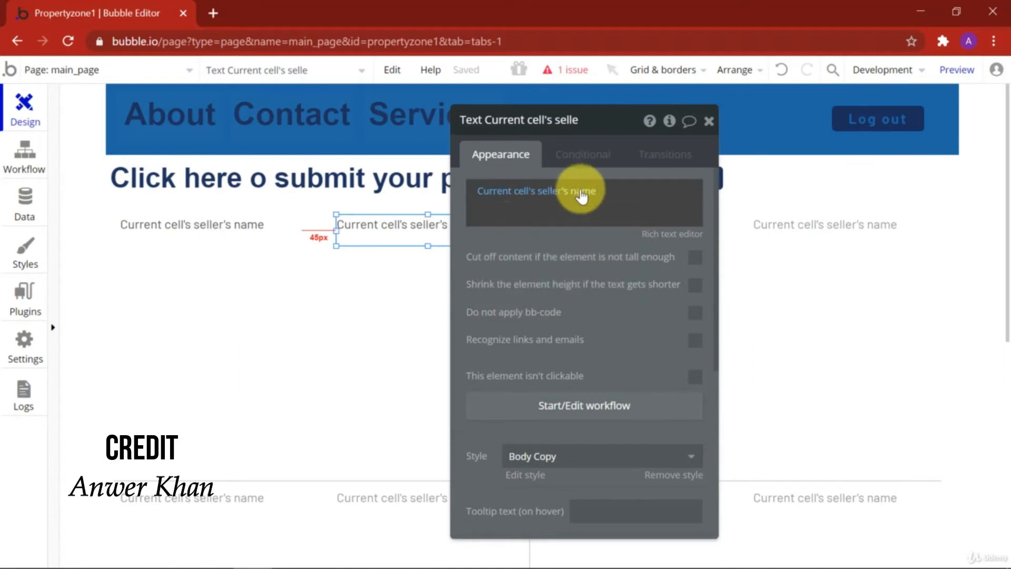
{"action": "left_click", "coordinate": [543, 192]}
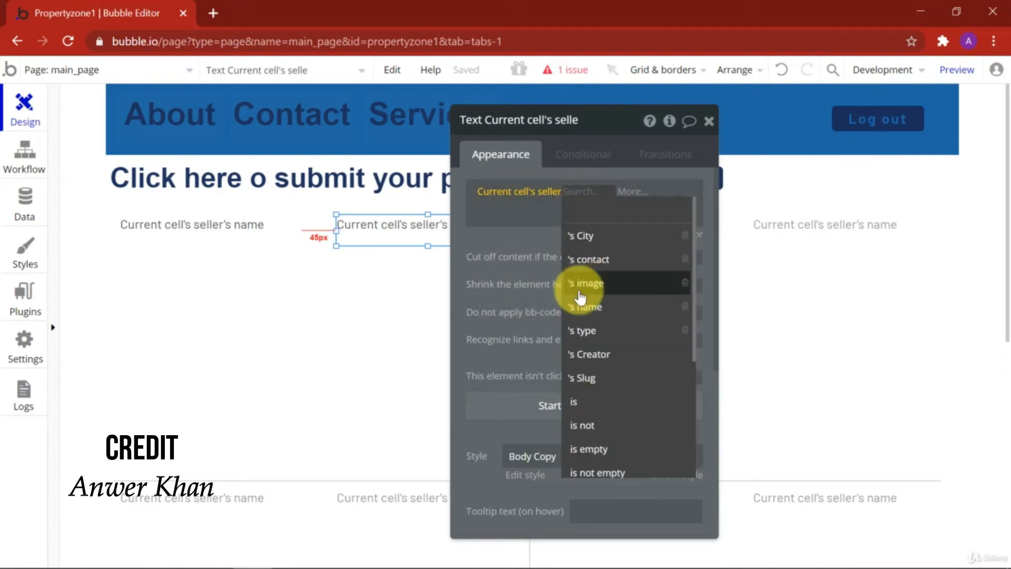
{"action": "left_click", "coordinate": [608, 342]}
{"action": "left_click", "coordinate": [572, 271]}
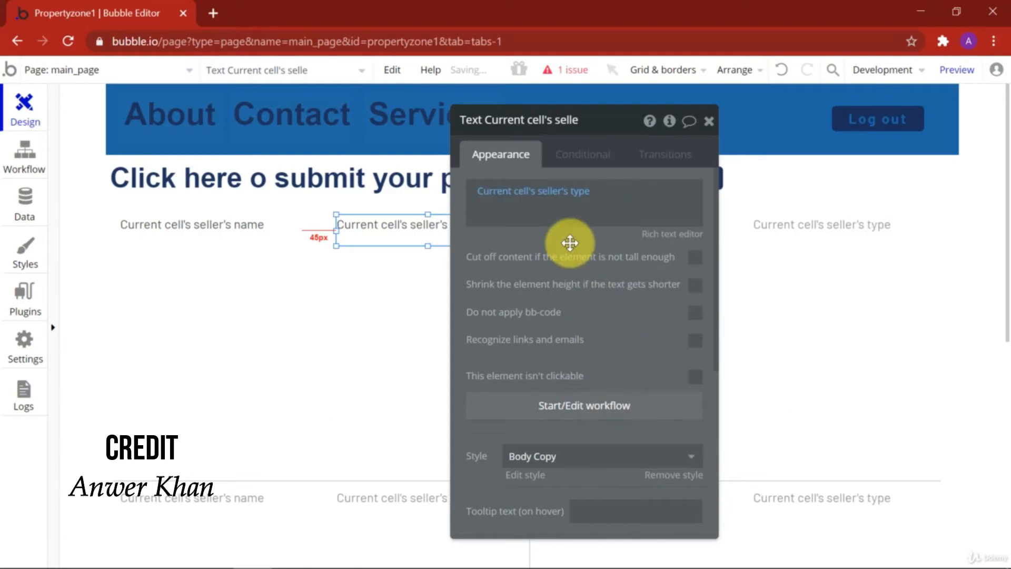
{"action": "left_click", "coordinate": [710, 125]}
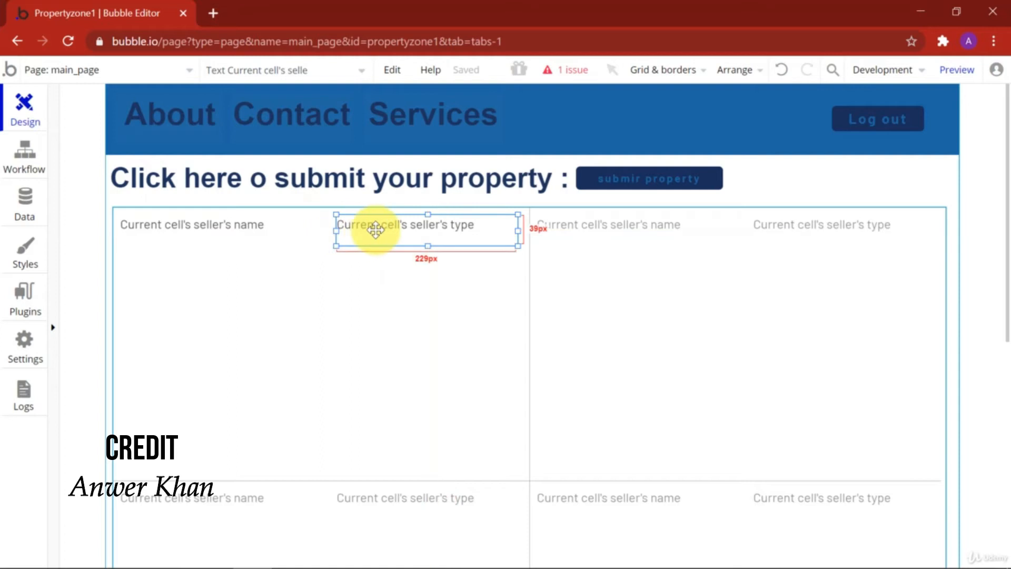
{"action": "left_click", "coordinate": [53, 266]}
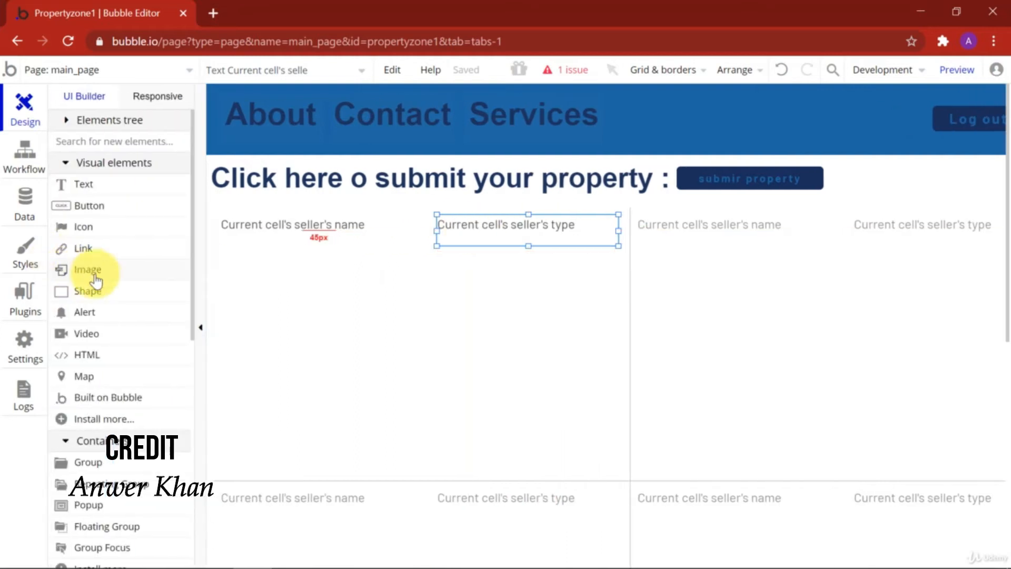
Step: Draw an image below the name and type, with dynamic source Current cell's seller's image
{"action": "scroll", "coordinate": [124, 323], "scroll_direction": "down", "scroll_amount": 5}
{"action": "scroll", "coordinate": [116, 311], "scroll_direction": "up", "scroll_amount": 3}
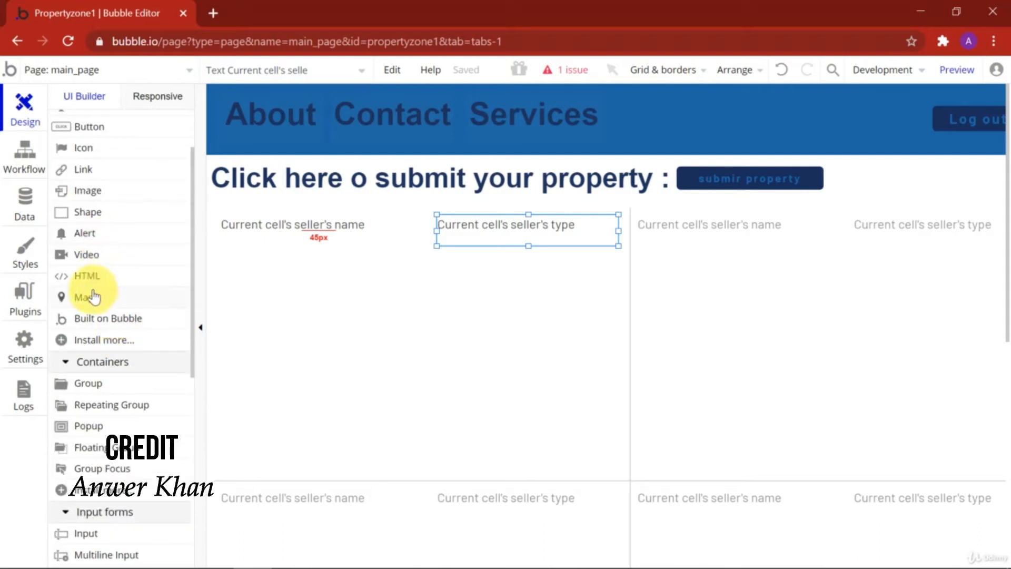
{"action": "left_click", "coordinate": [105, 191]}
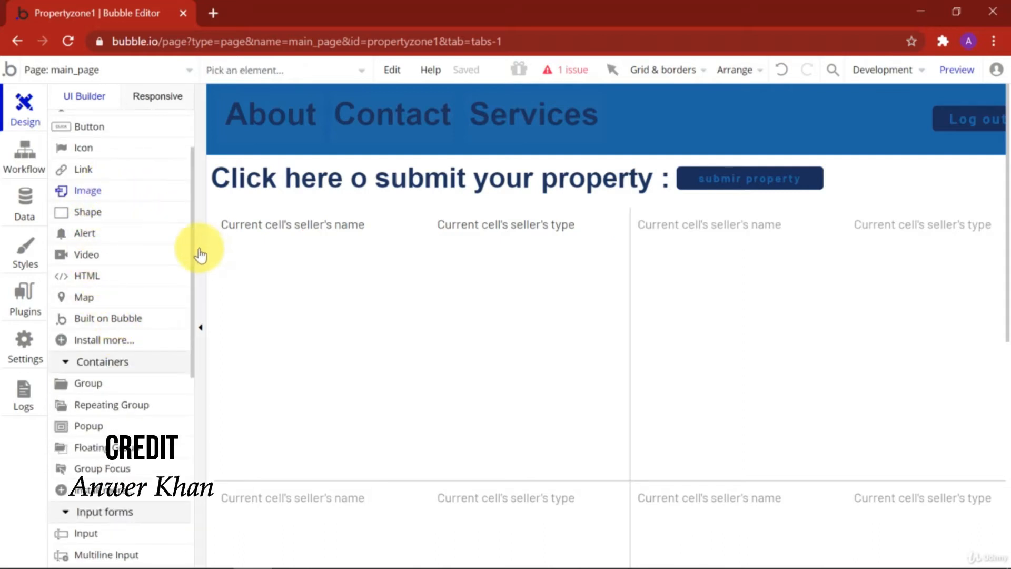
{"action": "left_click_drag", "start_coordinate": [123, 260], "coordinate": [501, 425]}
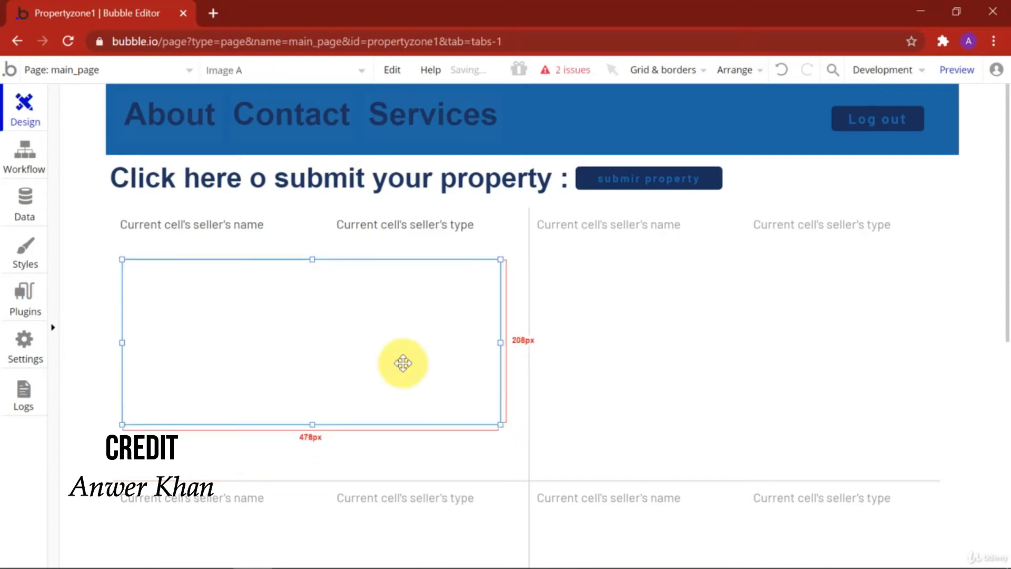
{"action": "double_click", "coordinate": [284, 316]}
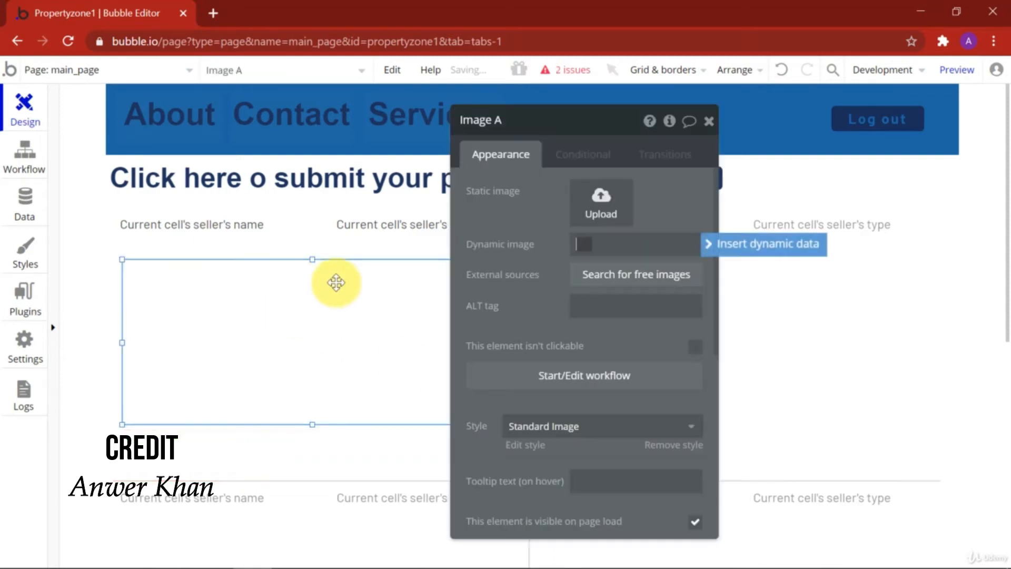
{"action": "left_click", "coordinate": [752, 244]}
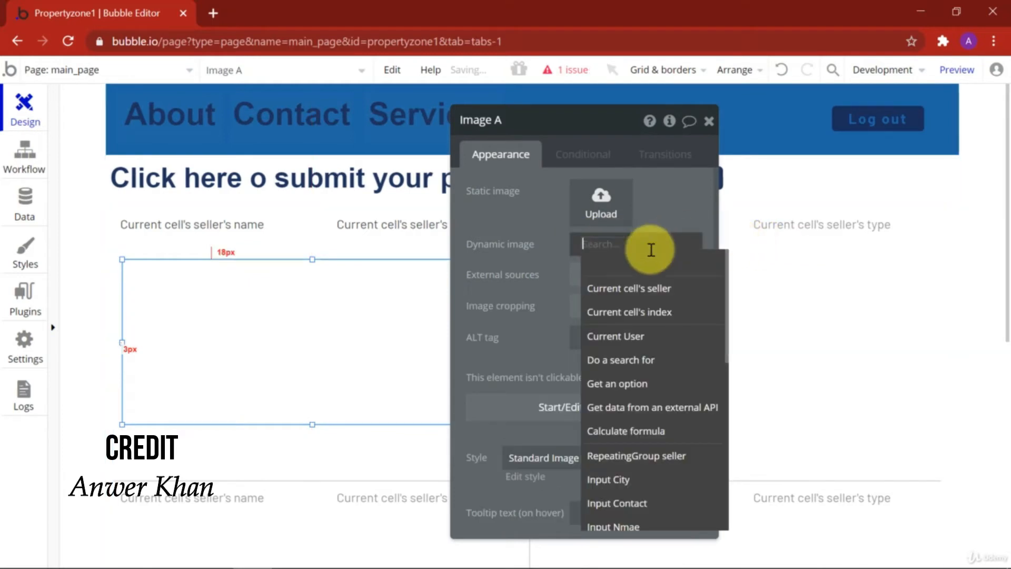
{"action": "left_click", "coordinate": [646, 290]}
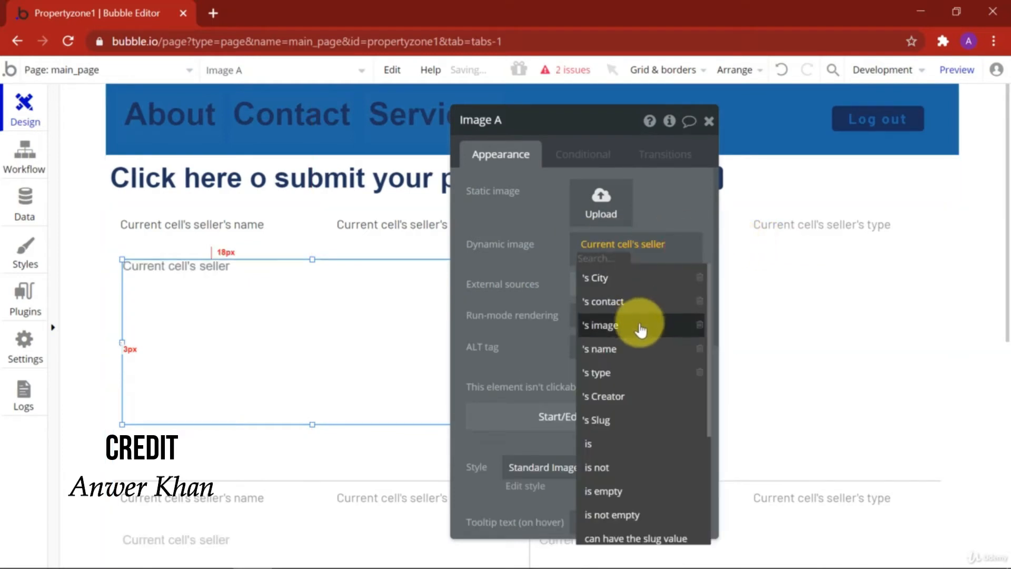
{"action": "left_click", "coordinate": [629, 326]}
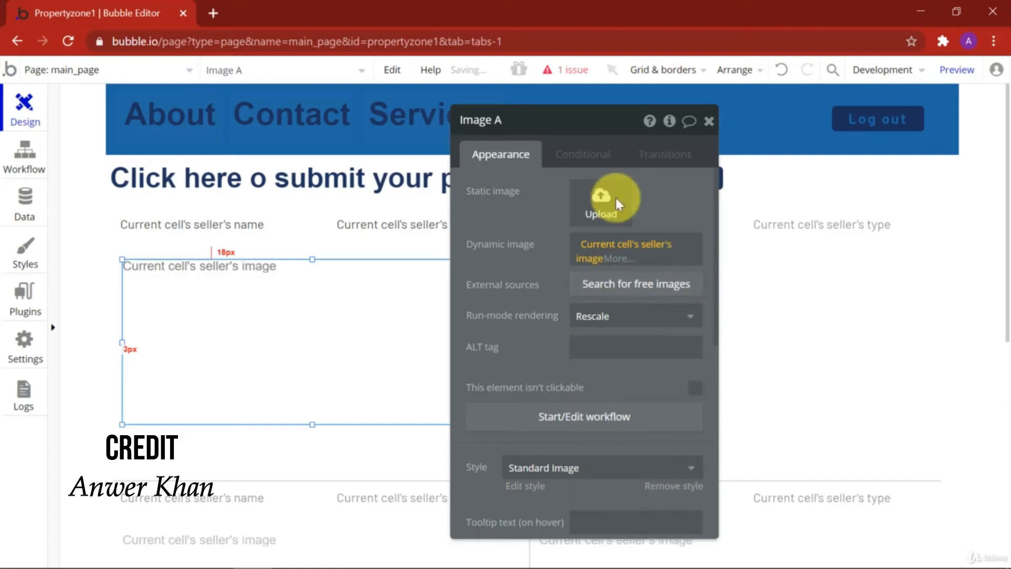
{"action": "left_click", "coordinate": [180, 424]}
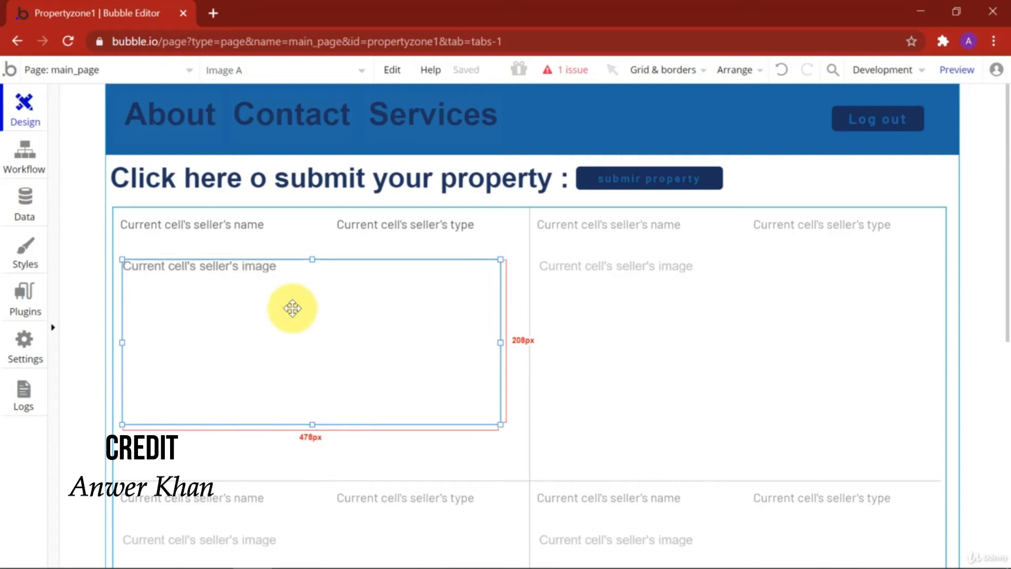
{"action": "left_click", "coordinate": [58, 284]}
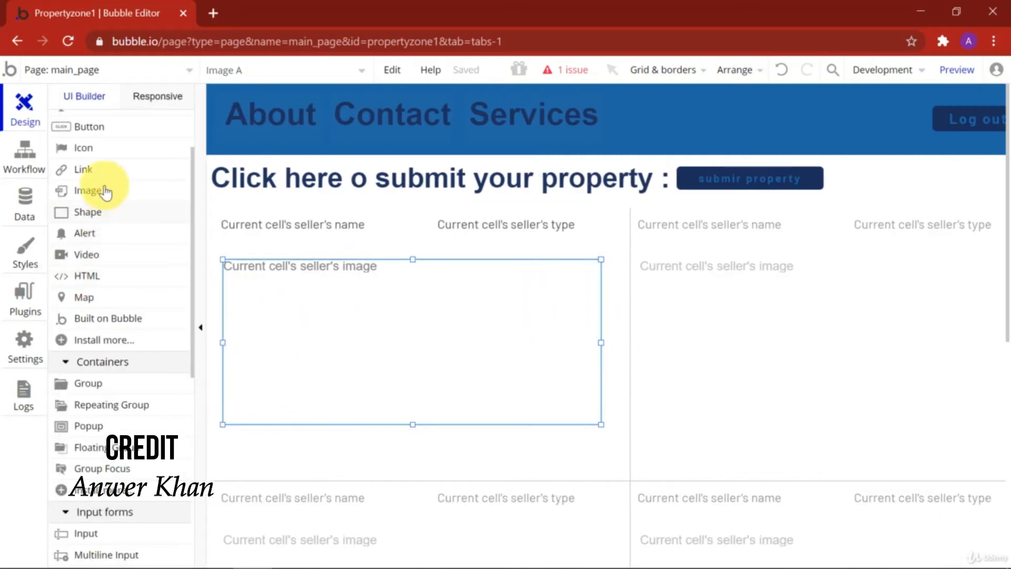
Step: Draw a button under the seller image labelled 'see full details'
{"action": "left_click", "coordinate": [203, 273]}
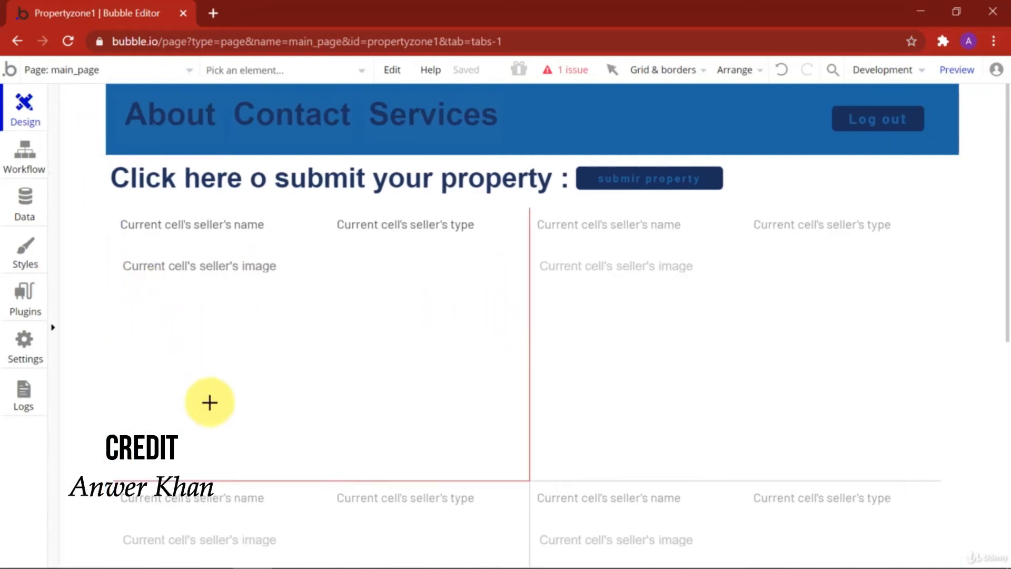
{"action": "left_click_drag", "start_coordinate": [153, 444], "coordinate": [467, 468]}
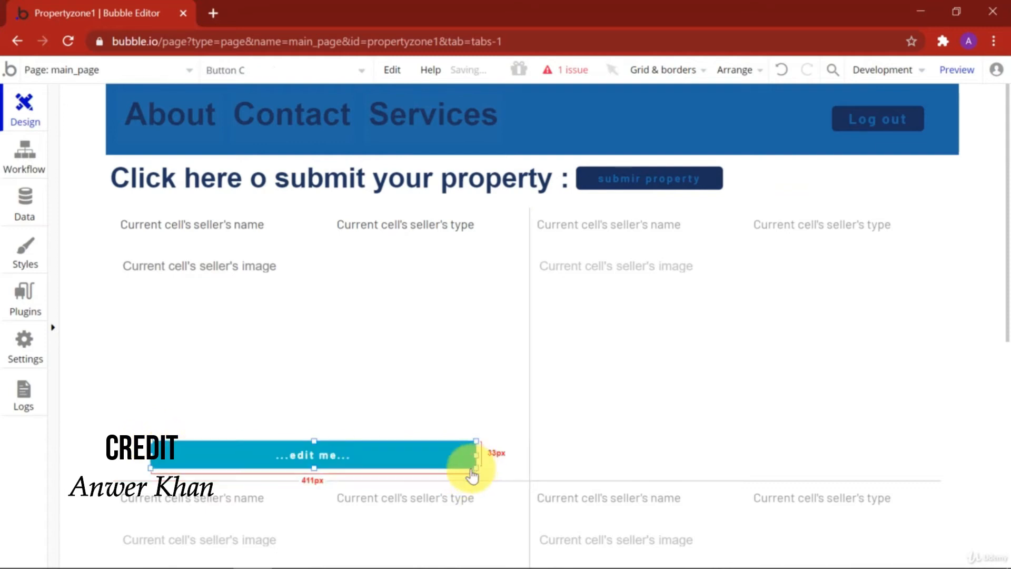
{"action": "double_click", "coordinate": [351, 468]}
{"action": "left_click", "coordinate": [510, 196]}
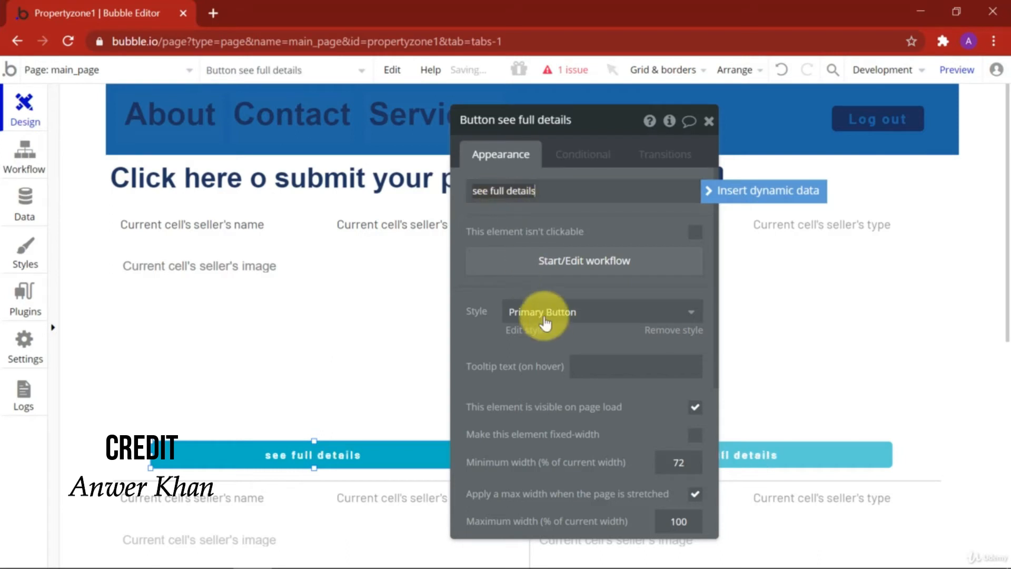
Step: Remove the button's preset style and give it font size 18, dark text, #1D65A6 background
{"action": "scroll", "coordinate": [648, 316], "scroll_direction": "down", "scroll_amount": 2}
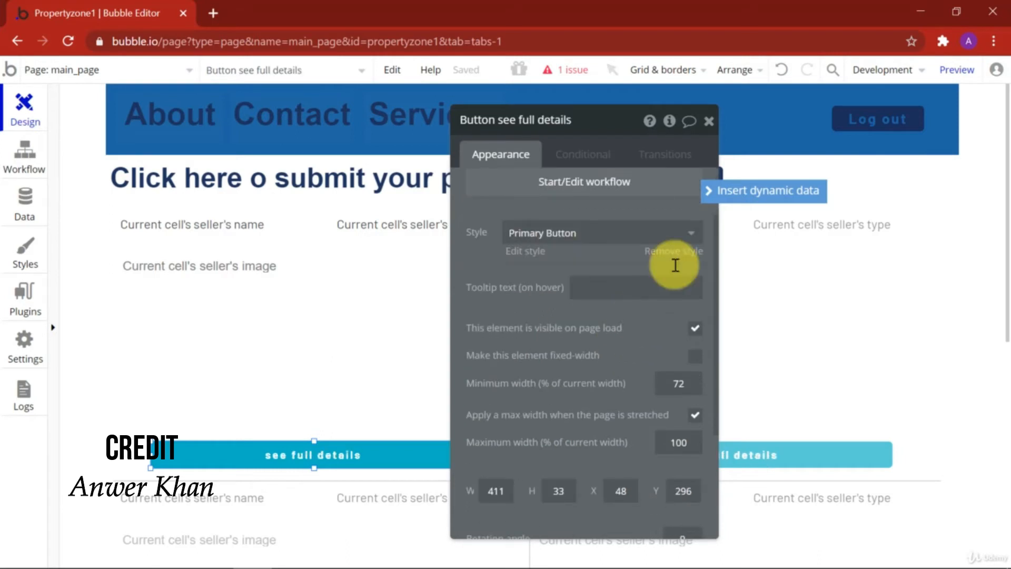
{"action": "left_click", "coordinate": [687, 258]}
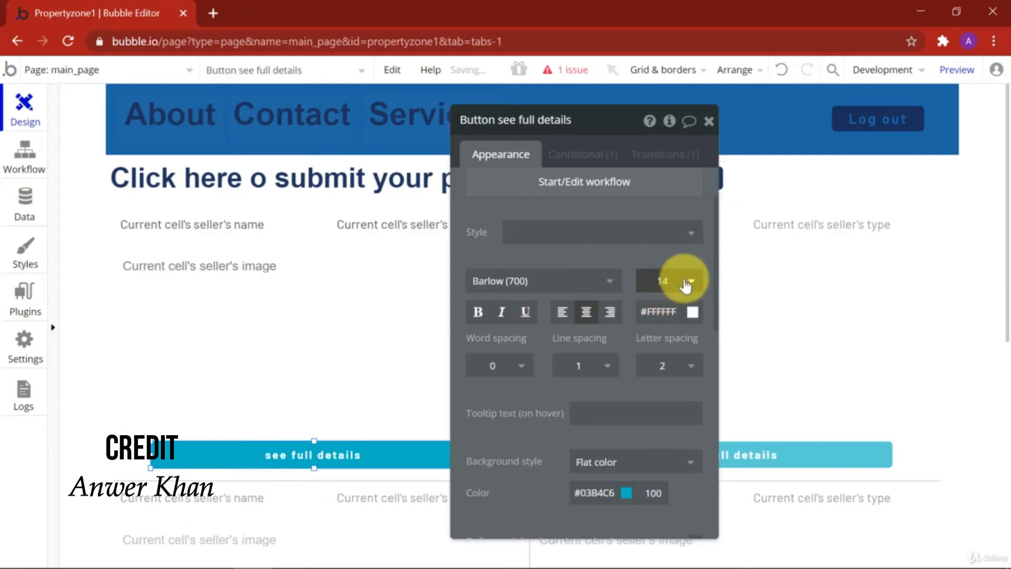
{"action": "left_click", "coordinate": [686, 285]}
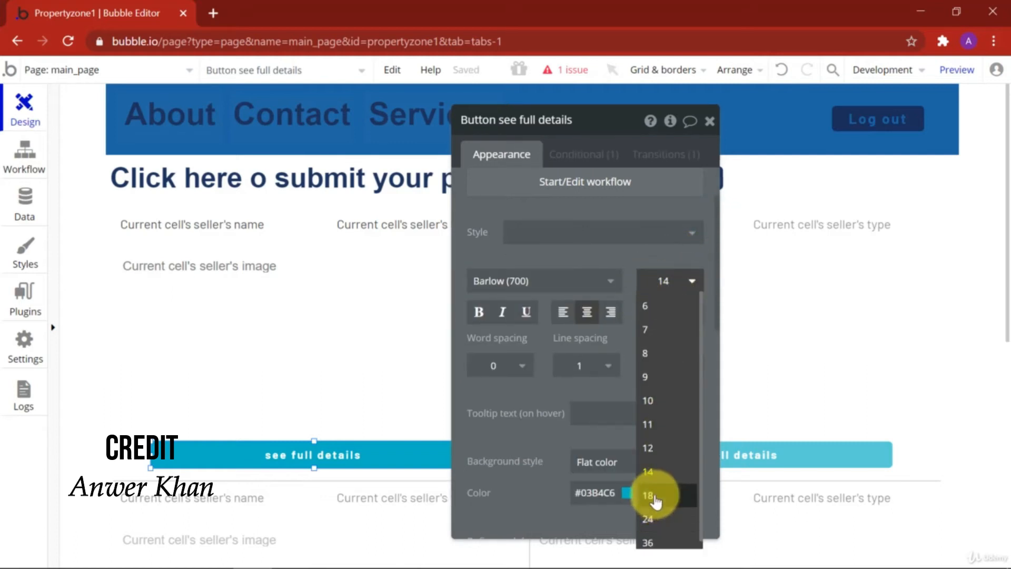
{"action": "left_click", "coordinate": [655, 498]}
{"action": "left_click", "coordinate": [665, 316]}
{"action": "double_click", "coordinate": [665, 316]}
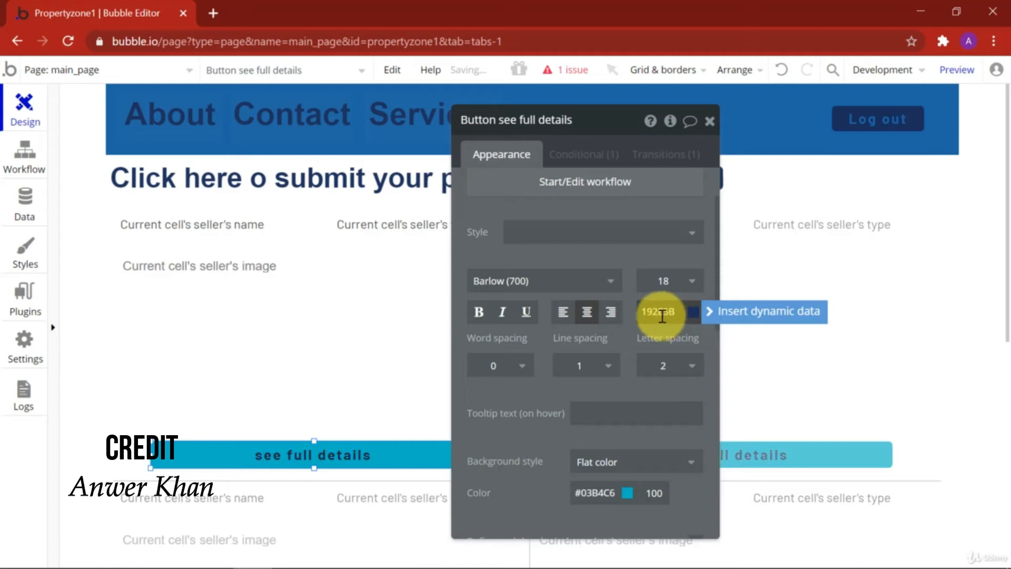
{"action": "scroll", "coordinate": [585, 363], "scroll_direction": "down", "scroll_amount": 3}
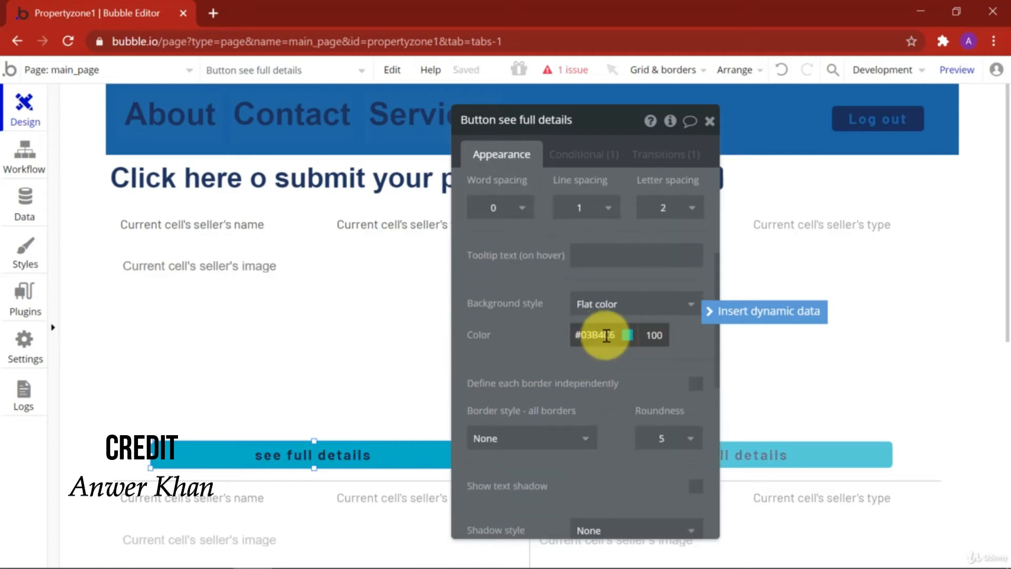
{"action": "left_click", "coordinate": [605, 336]}
{"action": "double_click", "coordinate": [601, 338]}
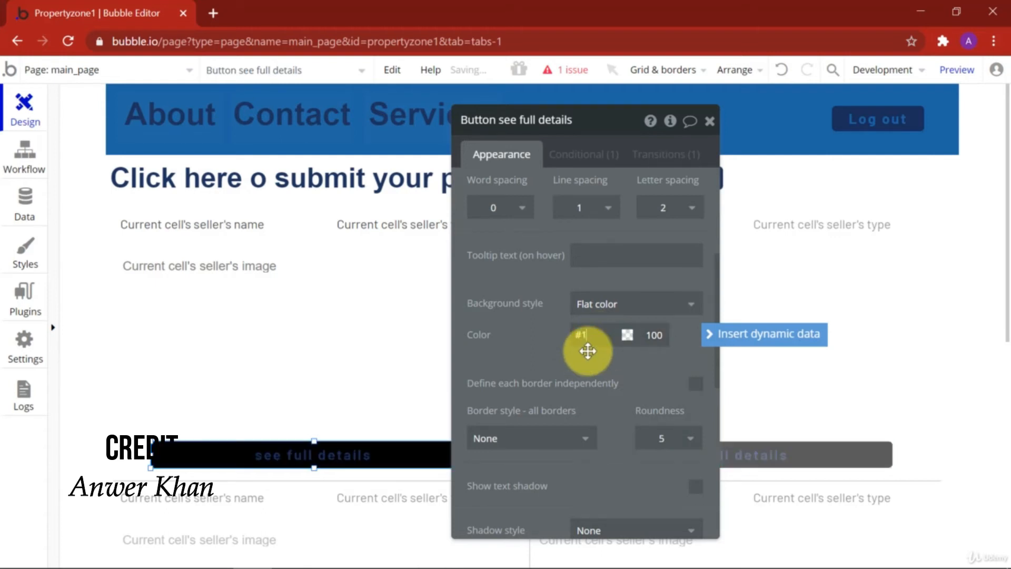
{"action": "type", "text": "1D65A6"}
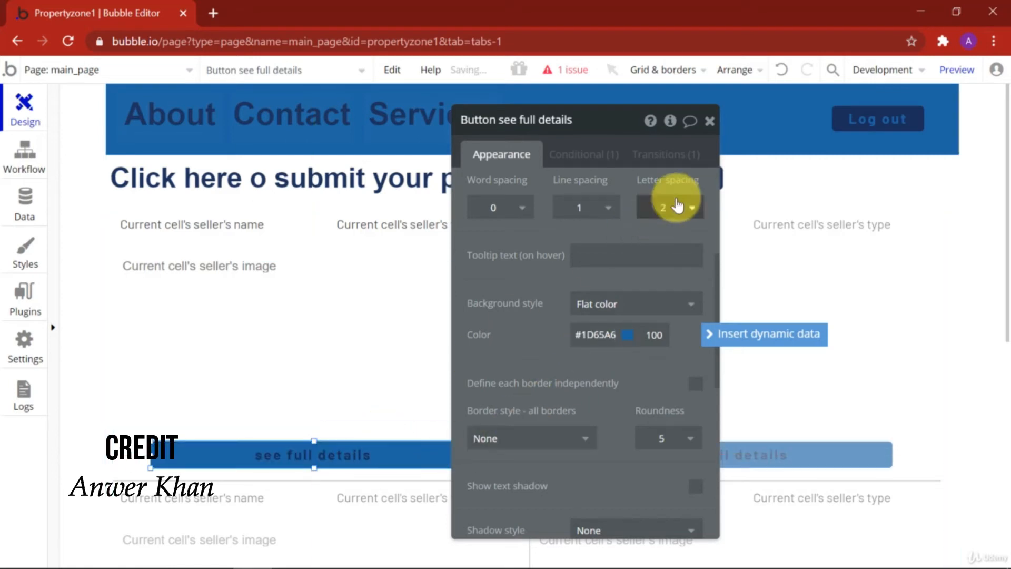
{"action": "left_click", "coordinate": [709, 121]}
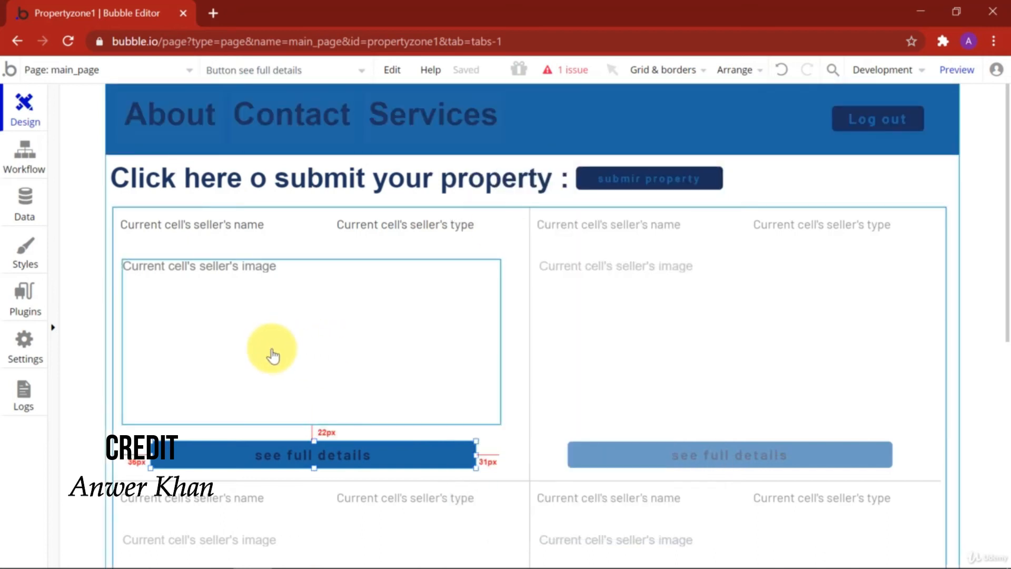
Step: Drag the seller image's left and right edges outward to 490 by 208 px
{"action": "left_click", "coordinate": [497, 343]}
{"action": "left_click_drag", "start_coordinate": [501, 342], "coordinate": [509, 342]}
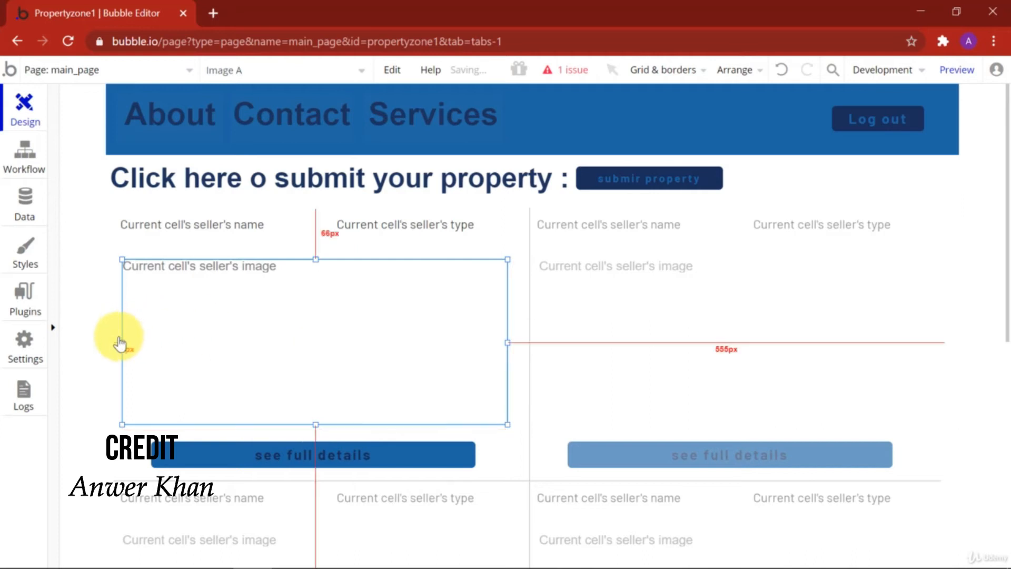
{"action": "left_click_drag", "start_coordinate": [123, 344], "coordinate": [118, 343]}
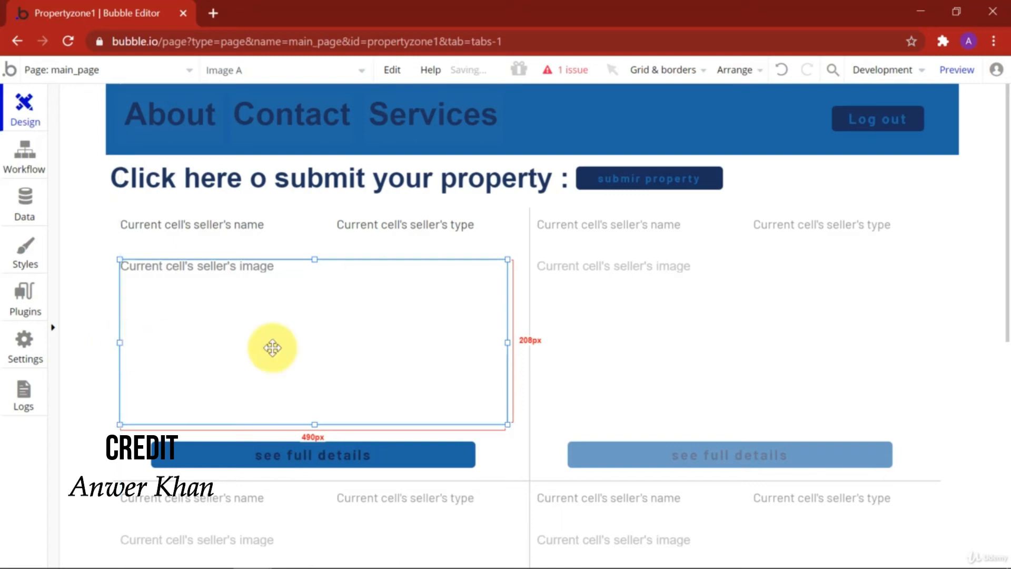
{"action": "scroll", "coordinate": [240, 379], "scroll_direction": "down", "scroll_amount": 2}
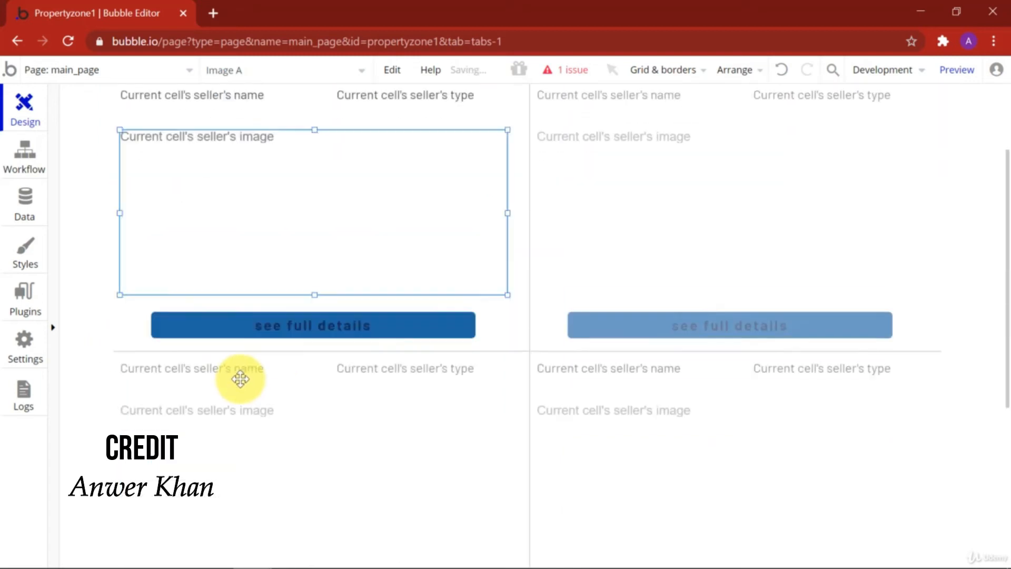
{"action": "scroll", "coordinate": [240, 380], "scroll_direction": "up", "scroll_amount": 2}
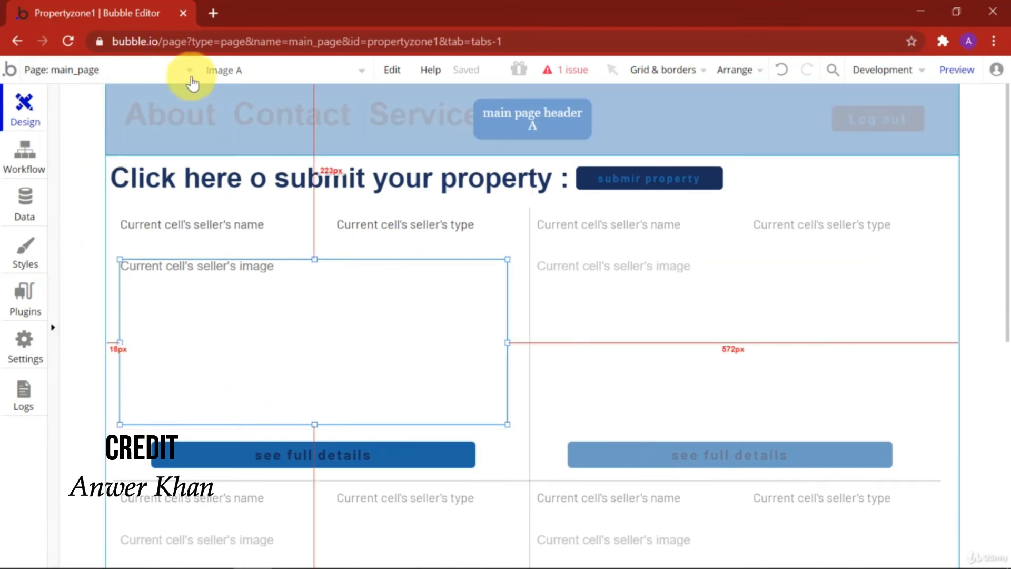
Step: Reveal Popup A and jump to the Button Submit is clicked workflow
{"action": "left_click", "coordinate": [361, 71]}
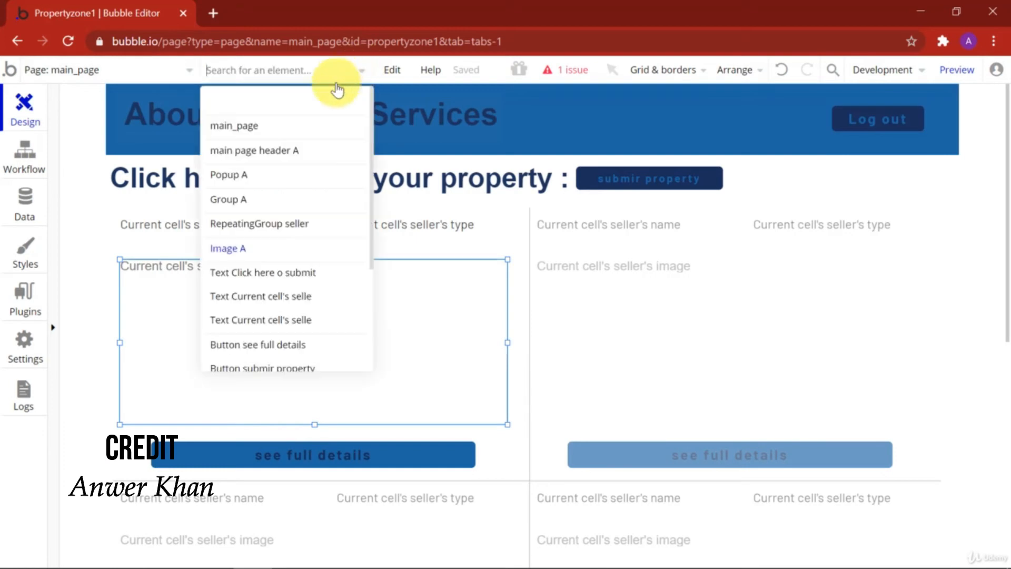
{"action": "left_click", "coordinate": [255, 178]}
{"action": "double_click", "coordinate": [564, 366]}
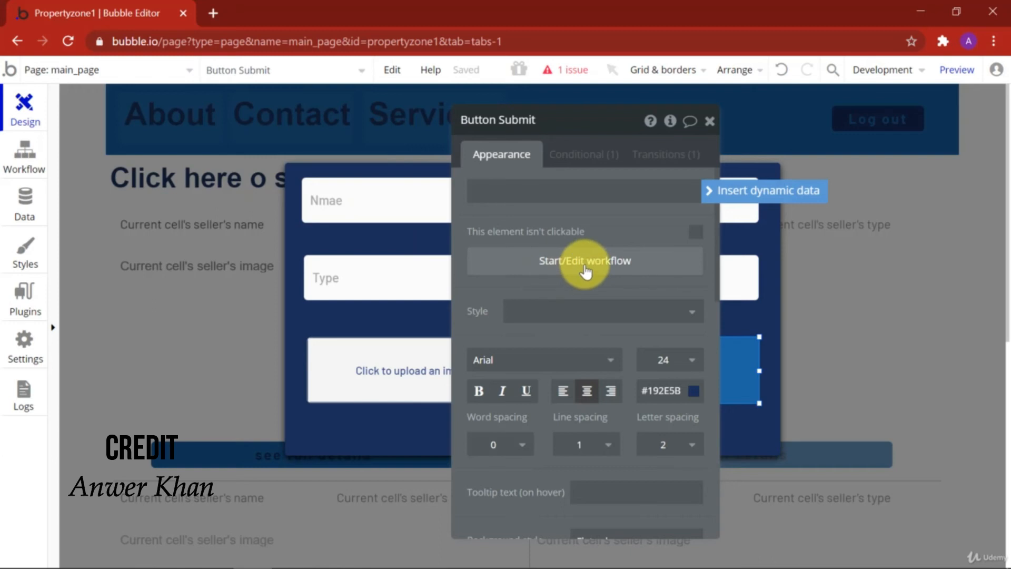
{"action": "left_click", "coordinate": [585, 264]}
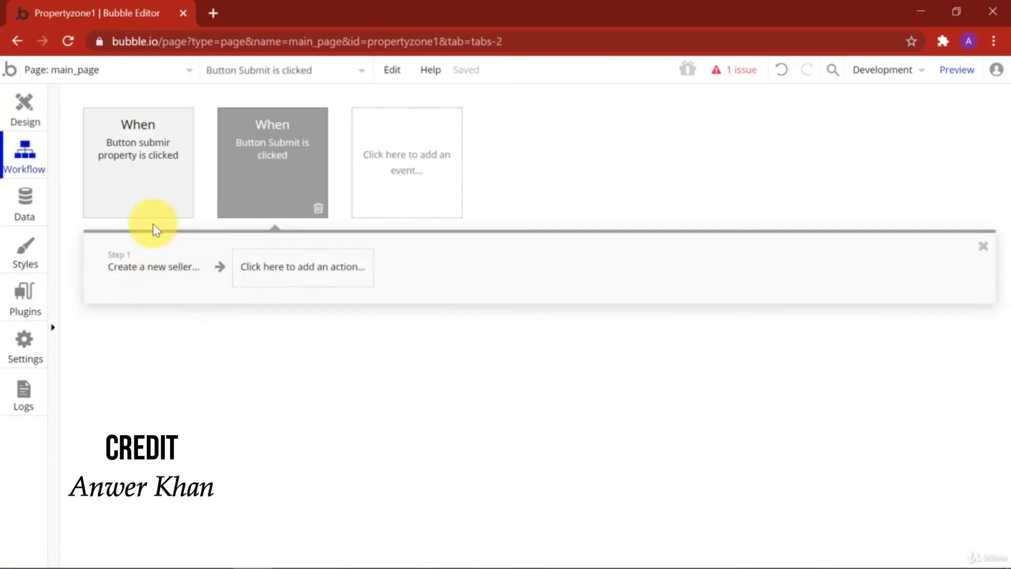
Step: Add a Step 2 Hide action targeting Popup A, then return to the Design tab
{"action": "left_click", "coordinate": [319, 272]}
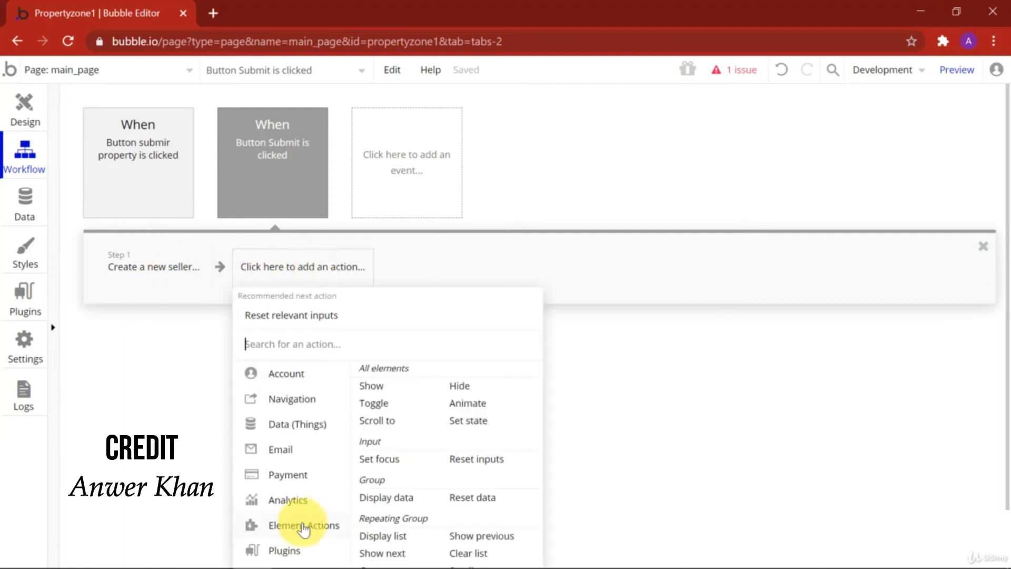
{"action": "left_click", "coordinate": [462, 394]}
{"action": "left_click", "coordinate": [649, 160]}
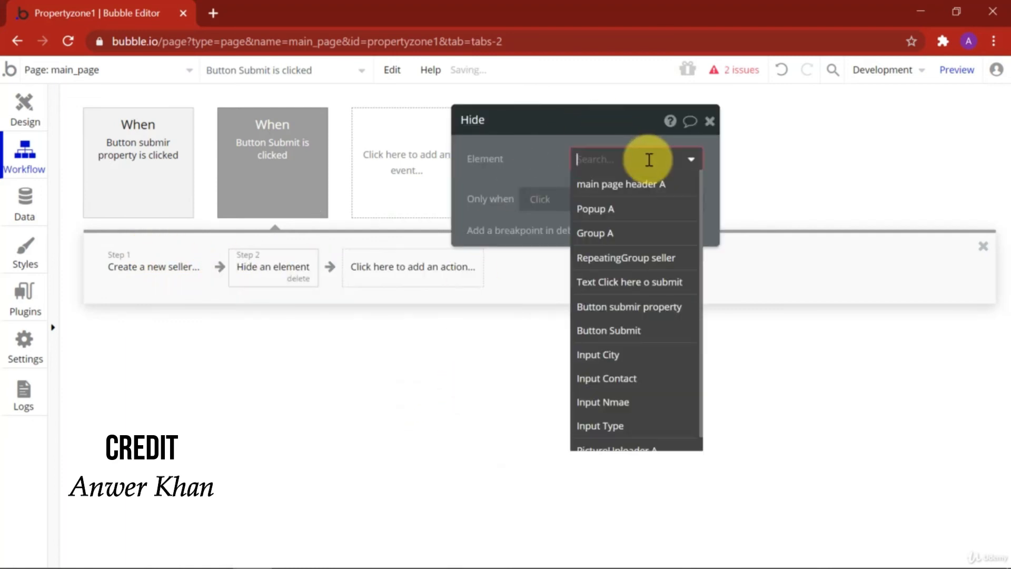
{"action": "left_click", "coordinate": [618, 211]}
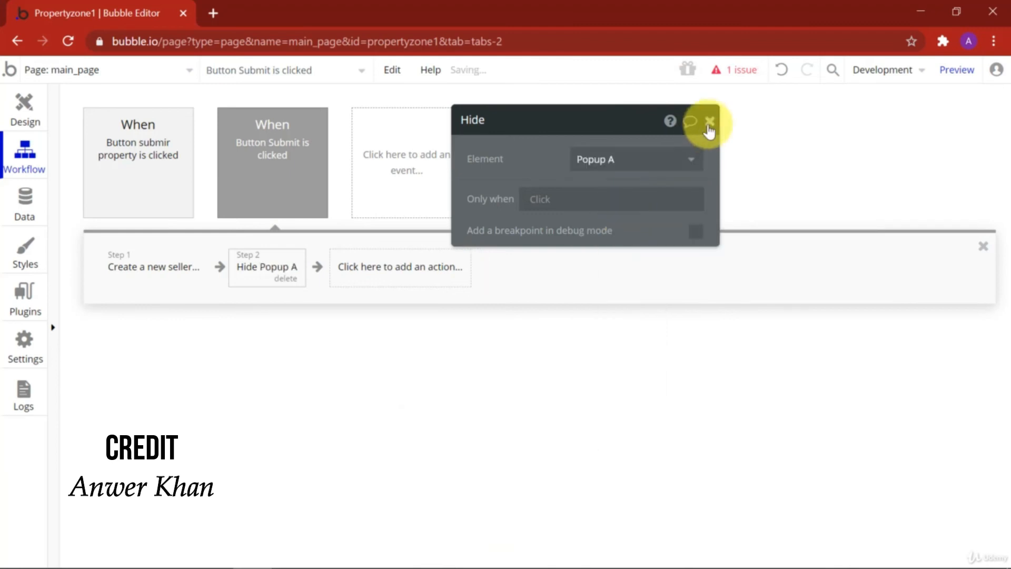
{"action": "left_click", "coordinate": [709, 125]}
{"action": "left_click", "coordinate": [24, 106]}
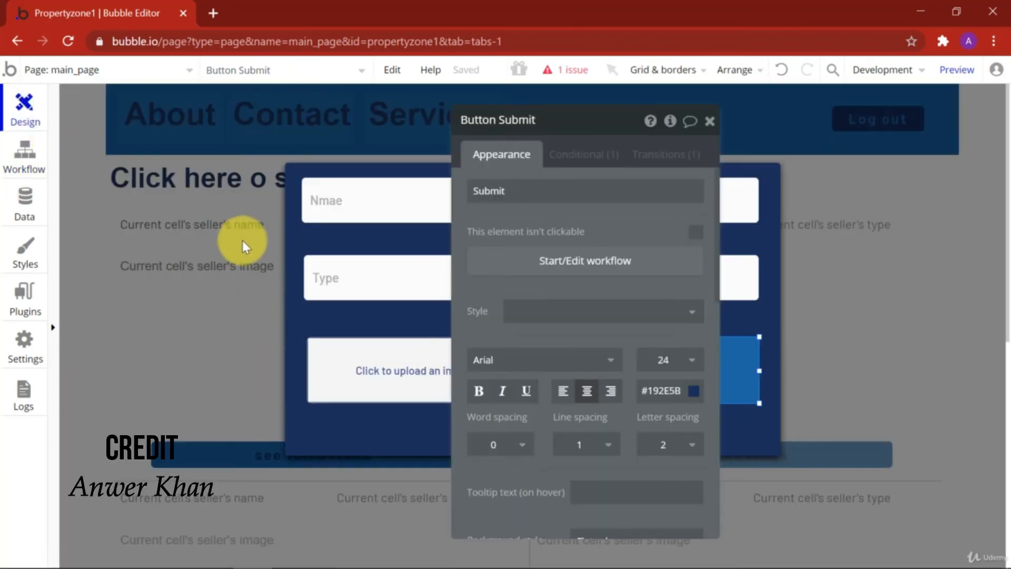
Step: Close the Submit button's settings and Popup A, then review the seller repeating group on main_page
{"action": "left_click", "coordinate": [710, 122]}
{"action": "left_click", "coordinate": [129, 334]}
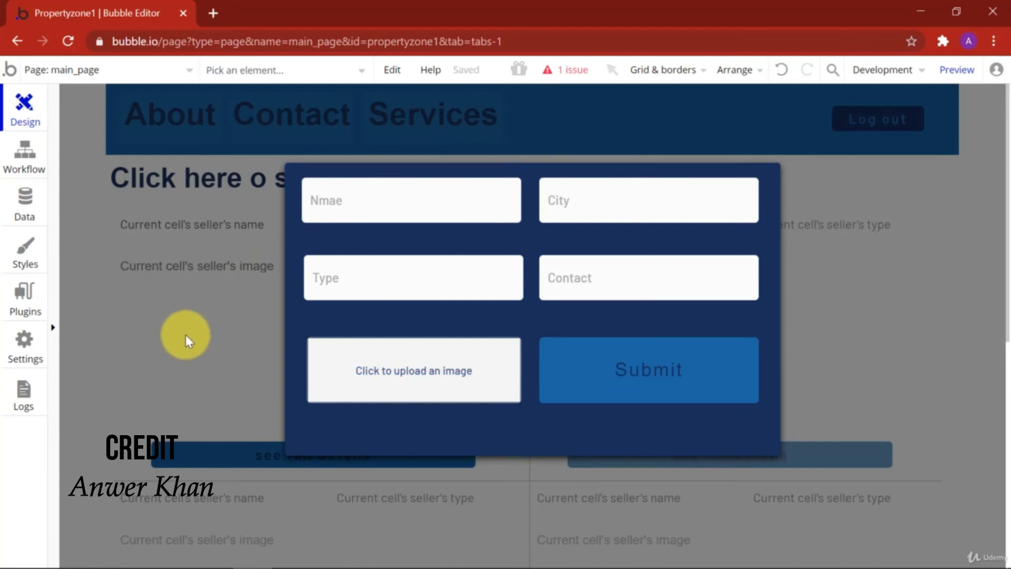
{"action": "left_click", "coordinate": [186, 336]}
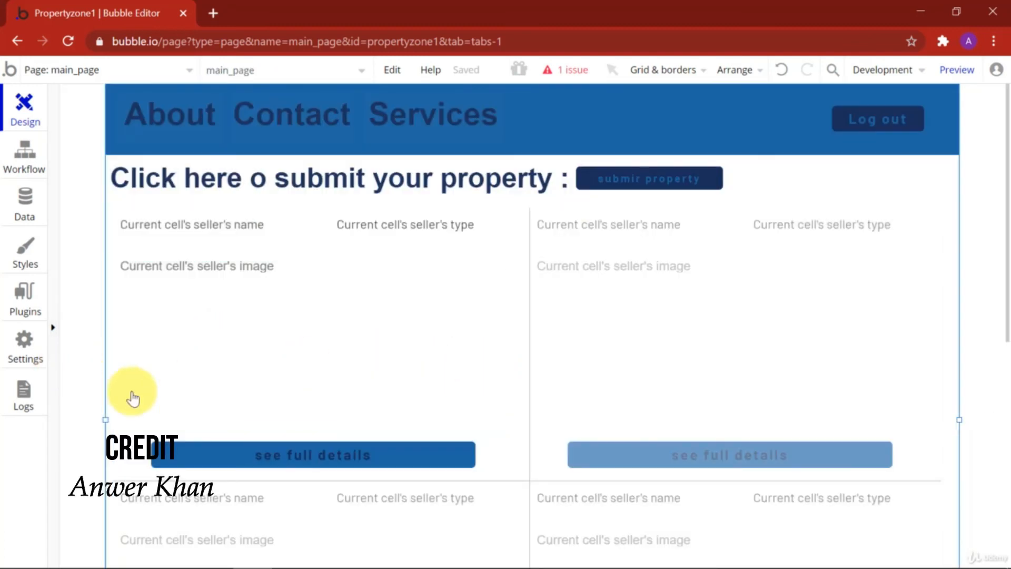
{"action": "scroll", "coordinate": [322, 380], "scroll_direction": "down", "scroll_amount": 2}
{"action": "scroll", "coordinate": [323, 379], "scroll_direction": "up", "scroll_amount": 2}
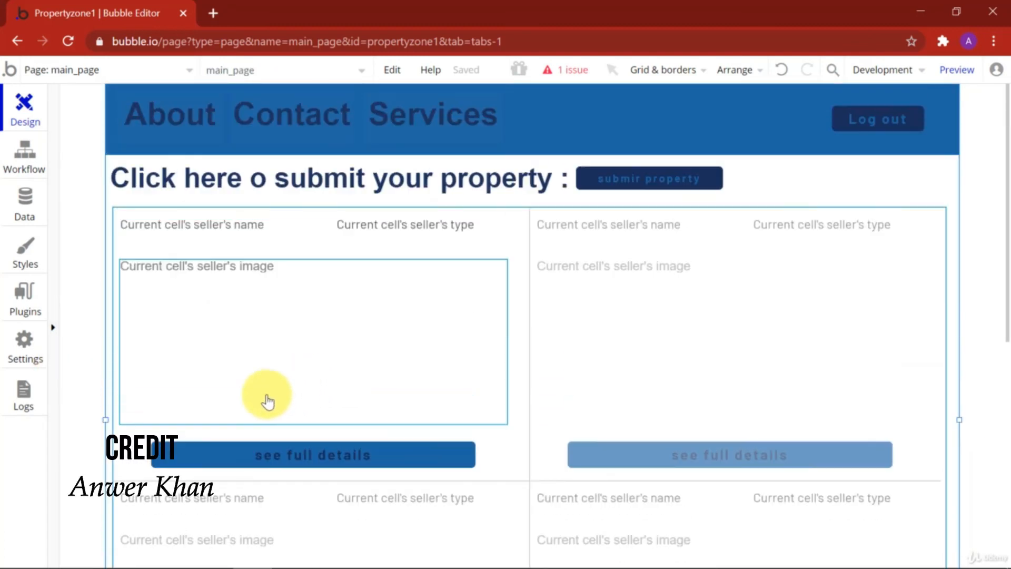
{"action": "scroll", "coordinate": [267, 397], "scroll_direction": "down", "scroll_amount": 3}
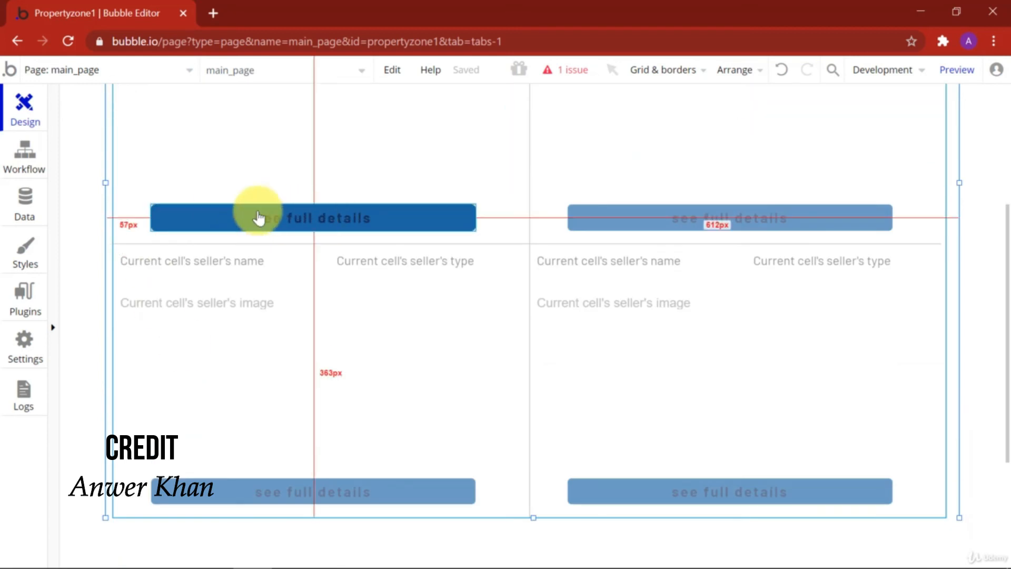
{"action": "scroll", "coordinate": [293, 253], "scroll_direction": "up", "scroll_amount": 3}
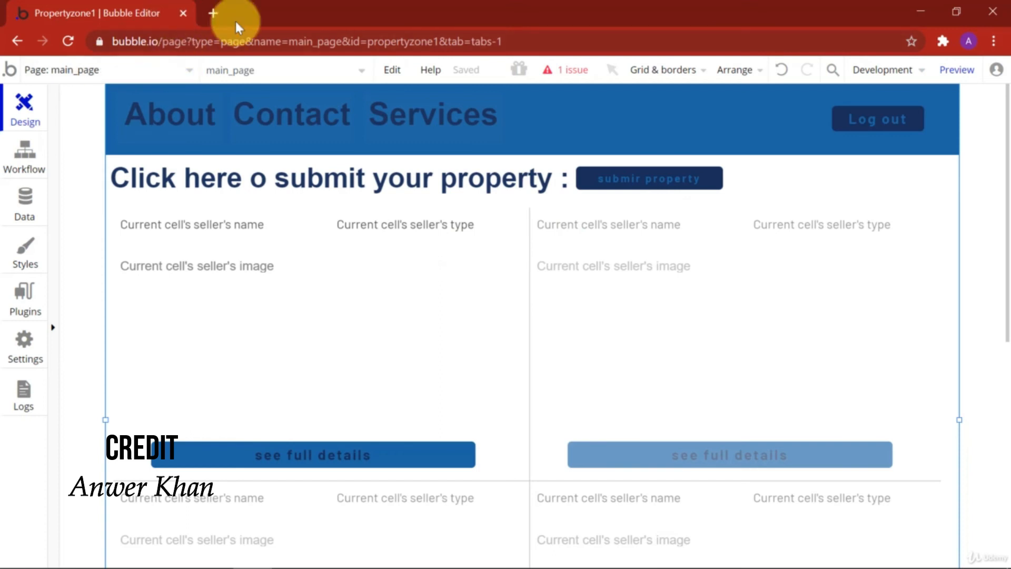
Step: Preview the app and look over the existing house seller listing with its photo
{"action": "left_click", "coordinate": [944, 69]}
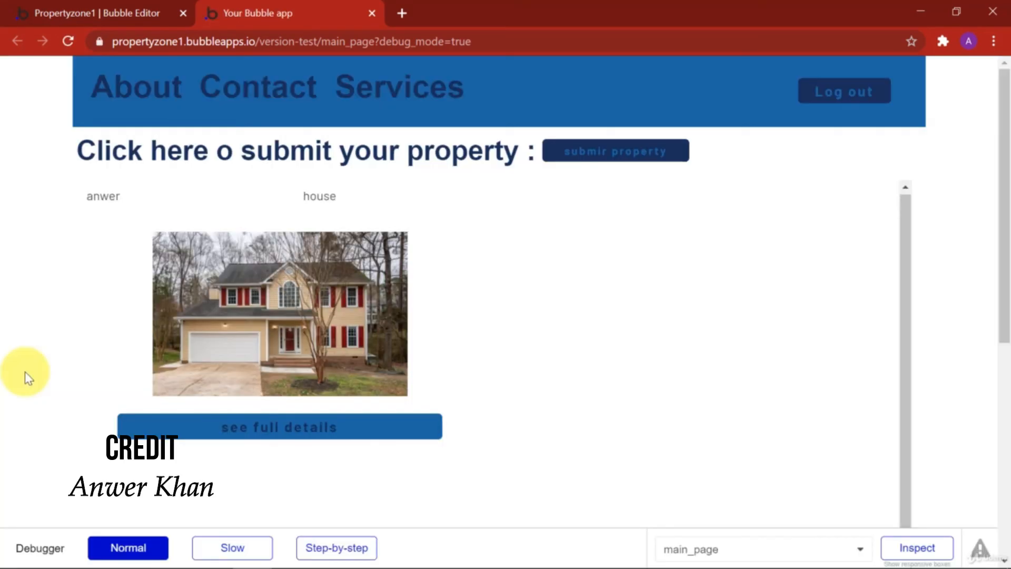
{"action": "scroll", "coordinate": [25, 373], "scroll_direction": "down", "scroll_amount": 2}
{"action": "scroll", "coordinate": [25, 373], "scroll_direction": "up", "scroll_amount": 2}
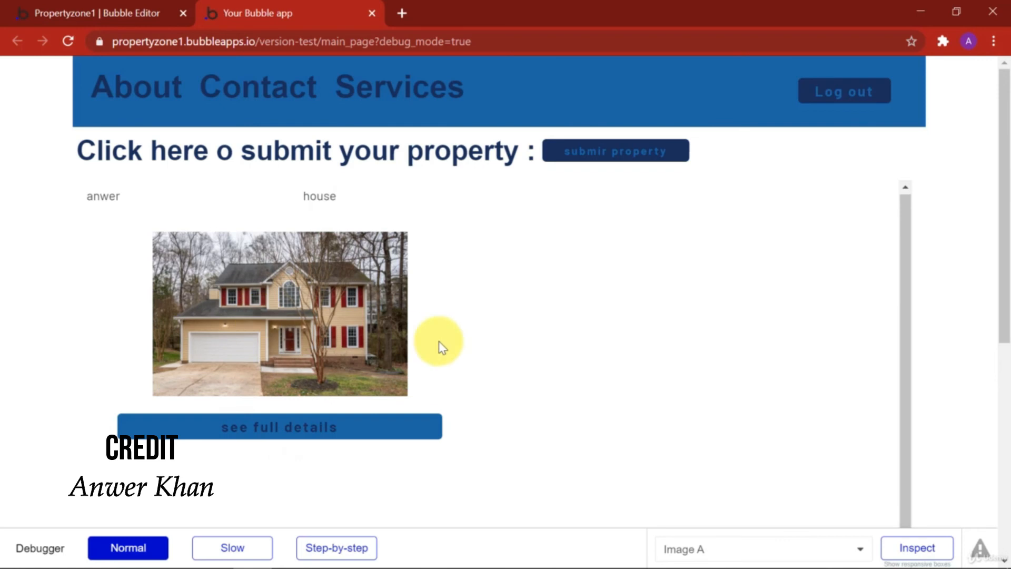
{"action": "scroll", "coordinate": [199, 273], "scroll_direction": "down", "scroll_amount": 6}
{"action": "scroll", "coordinate": [214, 241], "scroll_direction": "up", "scroll_amount": 6}
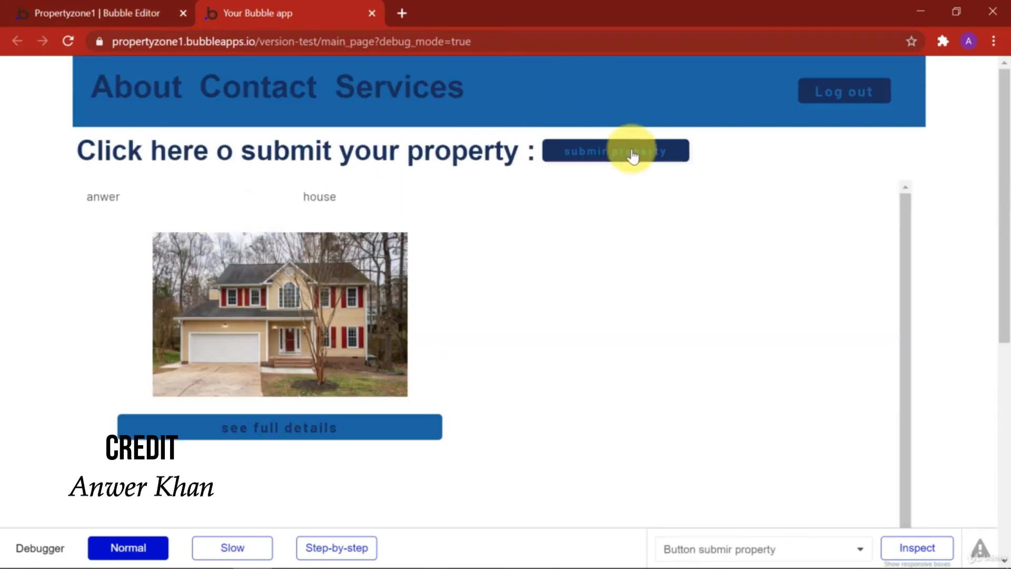
Step: In the property submission form, enter a seller name, city madrid, type flat and a contact number
{"action": "left_click", "coordinate": [633, 156]}
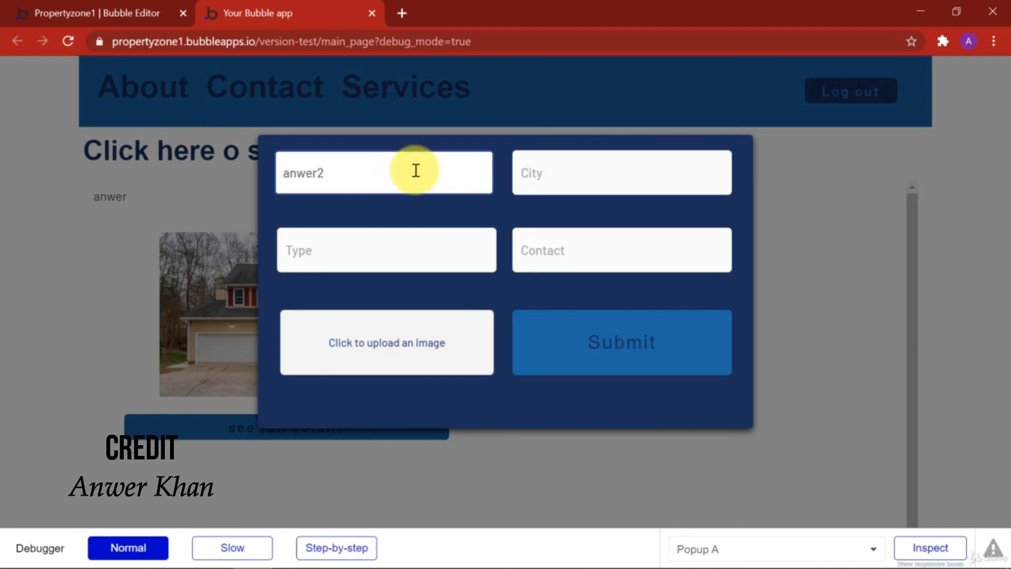
{"action": "left_click", "coordinate": [569, 178]}
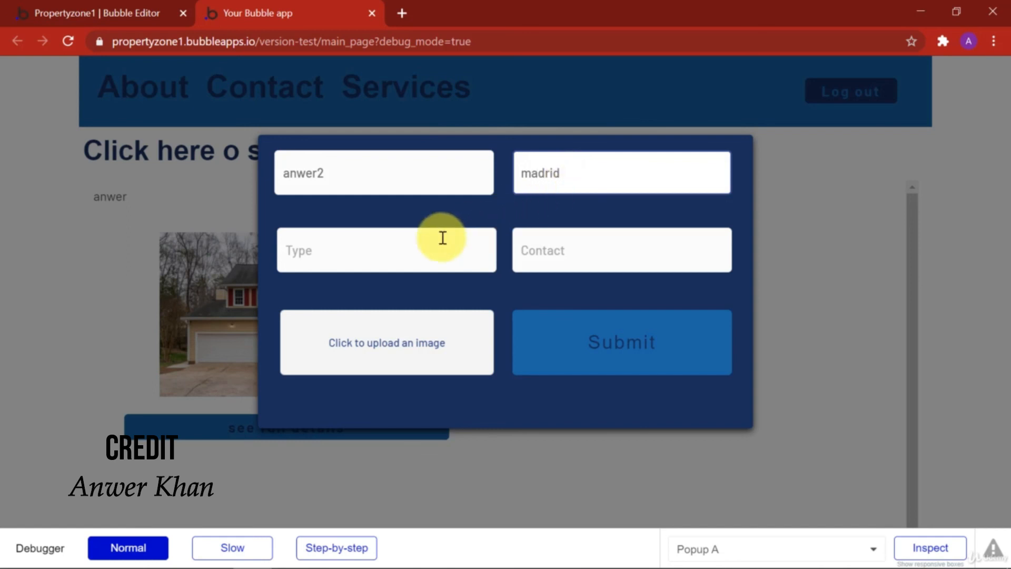
{"action": "left_click", "coordinate": [406, 247]}
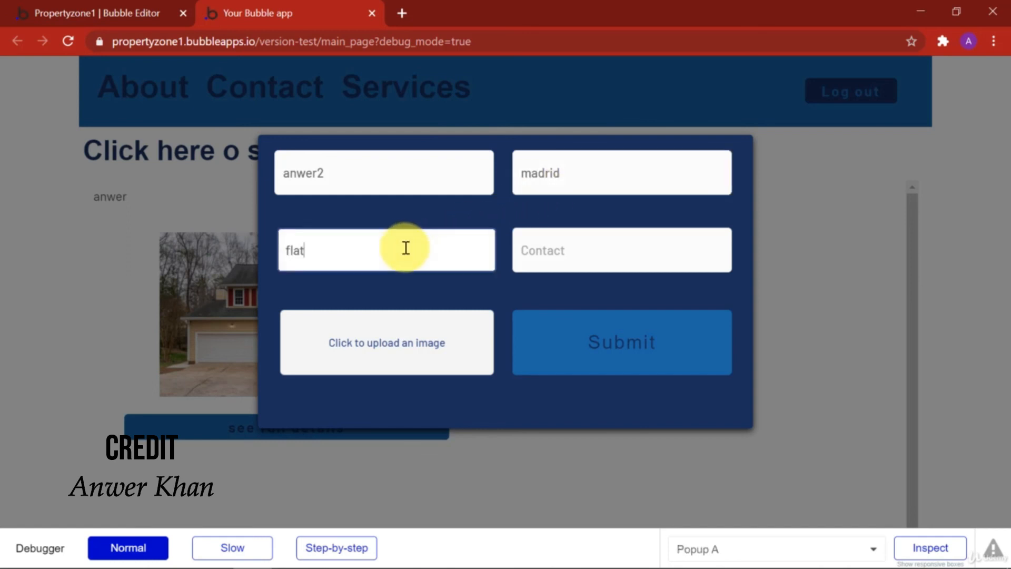
{"action": "left_click", "coordinate": [539, 248]}
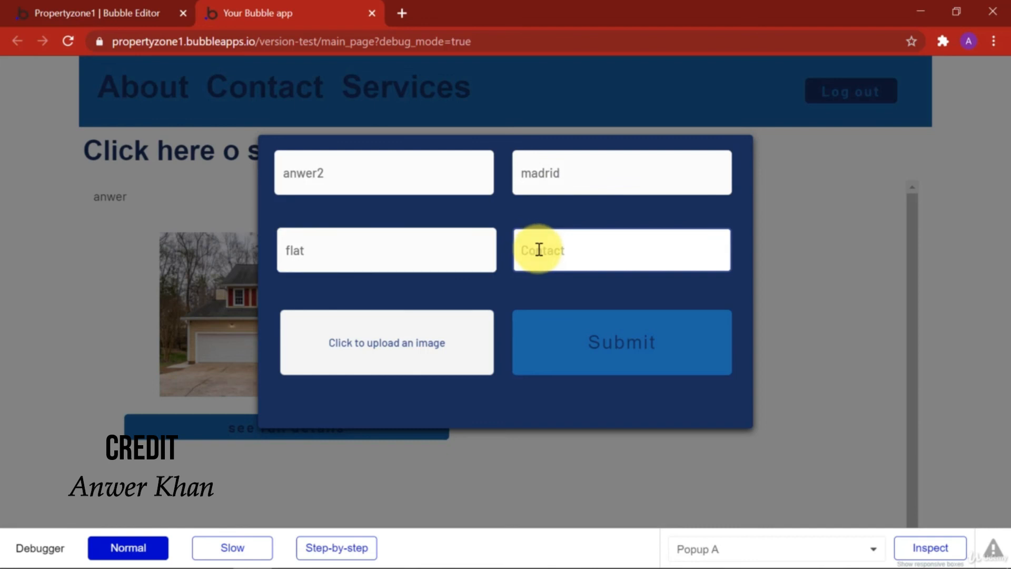
{"action": "left_click", "coordinate": [383, 343]}
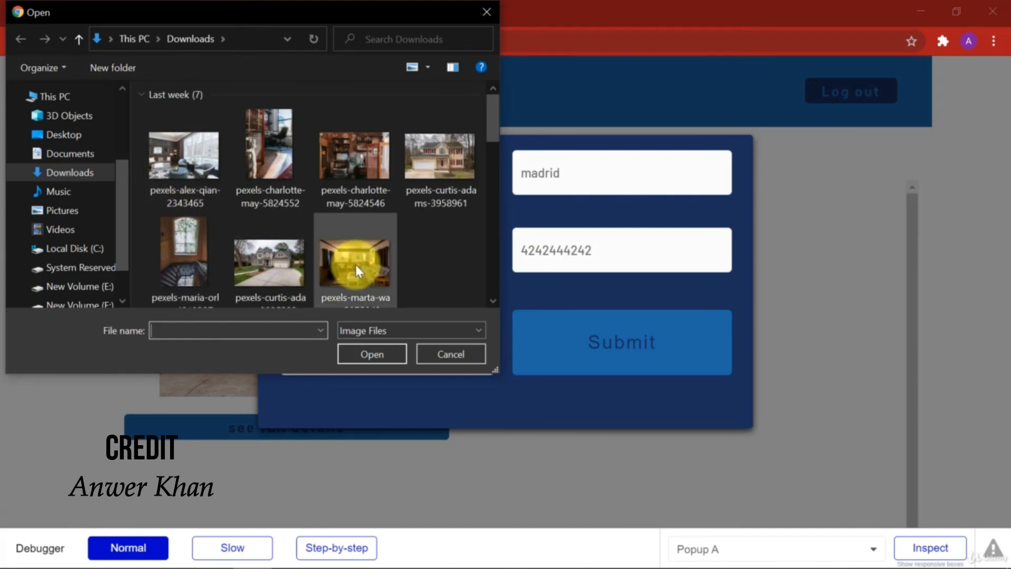
Step: Attach pexels-marta-wave-5875843 from Downloads as the listing photo and submit the new seller
{"action": "left_click", "coordinate": [356, 264]}
{"action": "scroll", "coordinate": [356, 264], "scroll_direction": "down", "scroll_amount": 5}
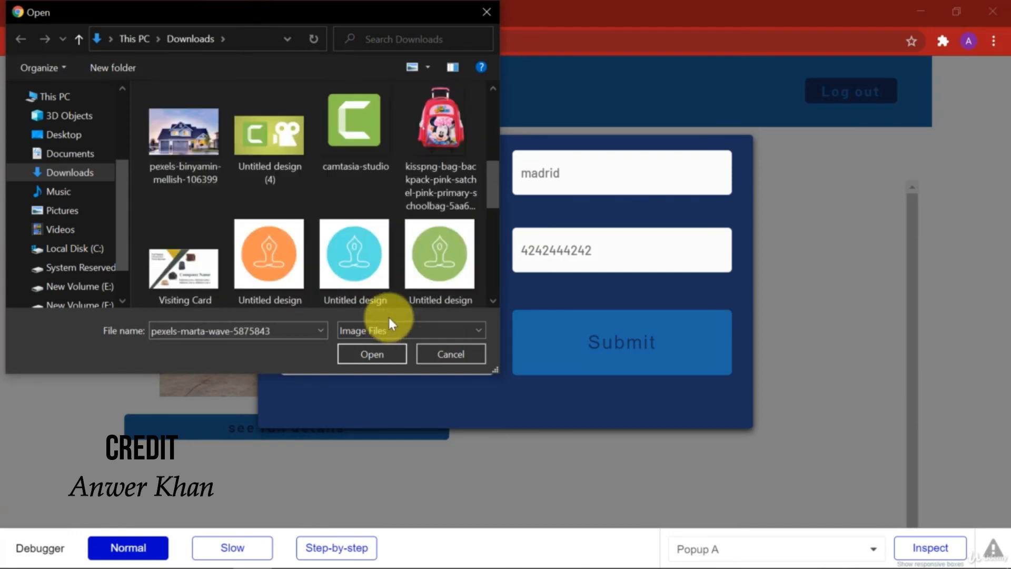
{"action": "scroll", "coordinate": [332, 185], "scroll_direction": "up", "scroll_amount": 5}
{"action": "left_click", "coordinate": [378, 359]}
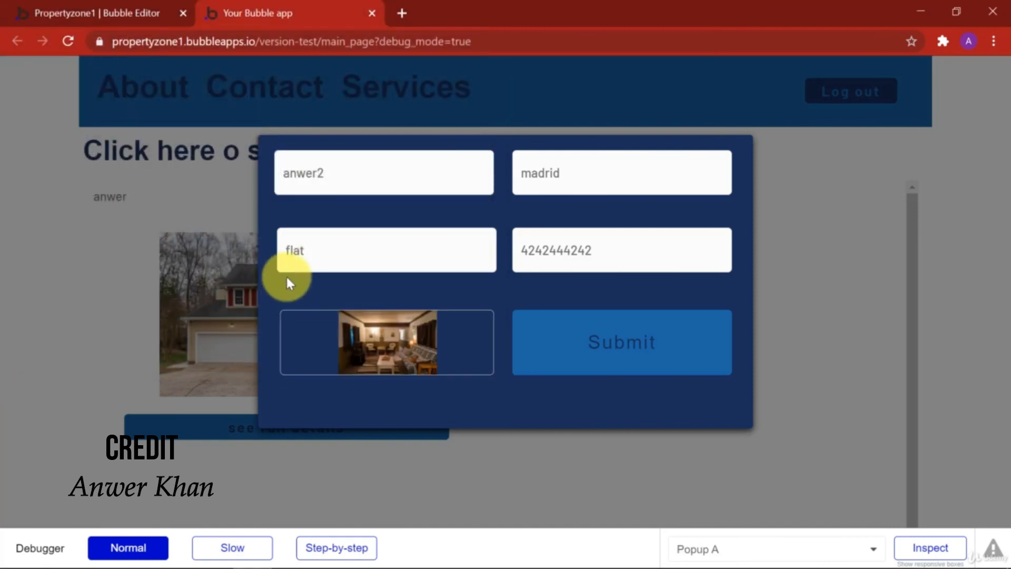
{"action": "left_click", "coordinate": [646, 360]}
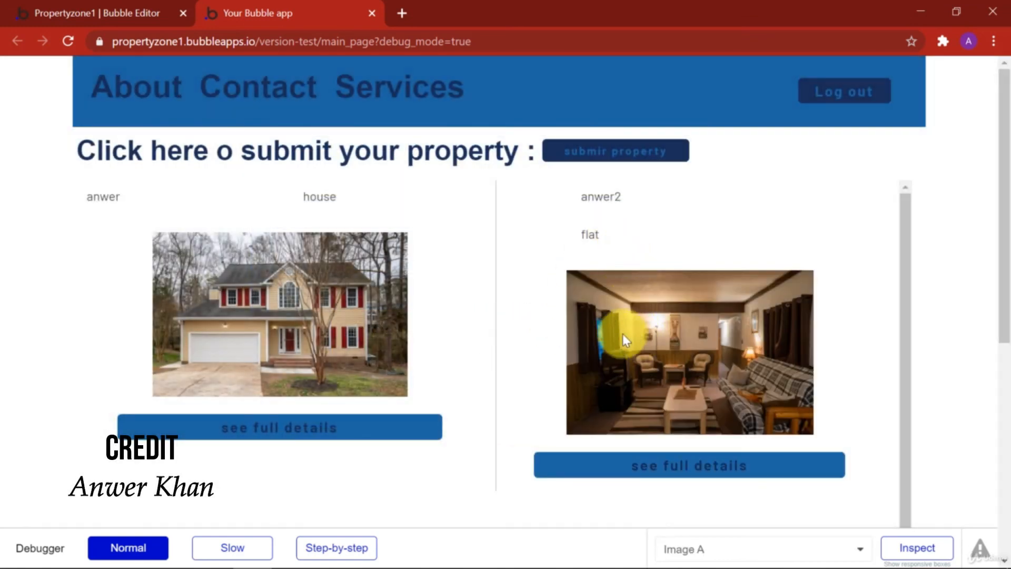
Step: Scroll the preview page to check the house and flat listings shown side by side
{"action": "scroll", "coordinate": [527, 332], "scroll_direction": "down", "scroll_amount": 5}
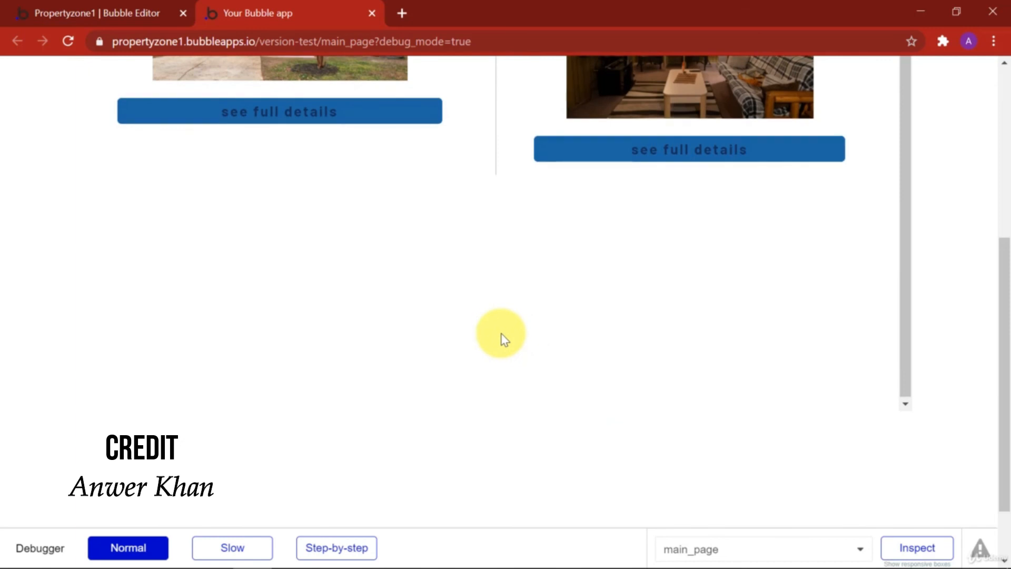
{"action": "scroll", "coordinate": [488, 295], "scroll_direction": "up", "scroll_amount": 5}
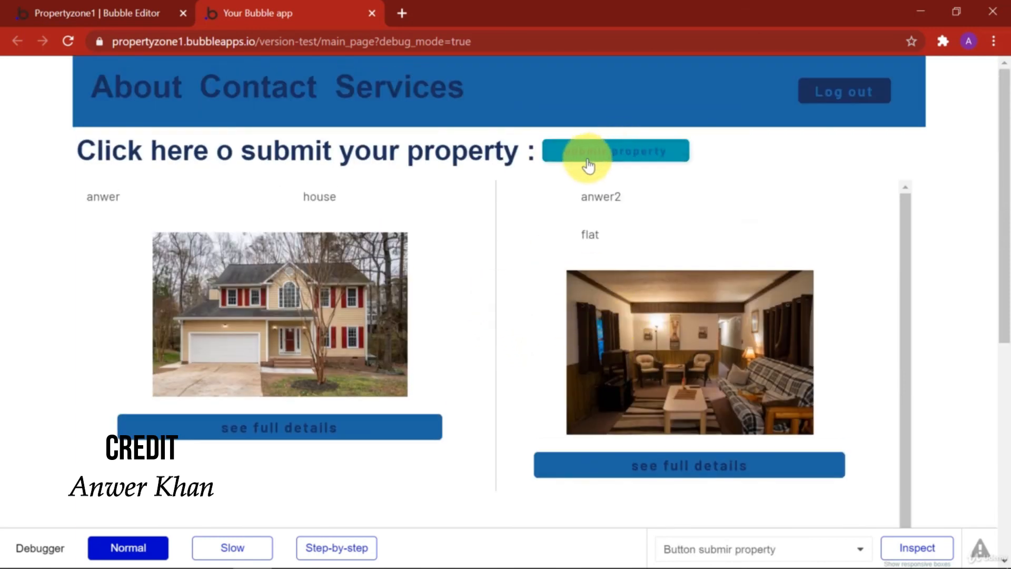
{"action": "scroll", "coordinate": [490, 346], "scroll_direction": "down", "scroll_amount": 6}
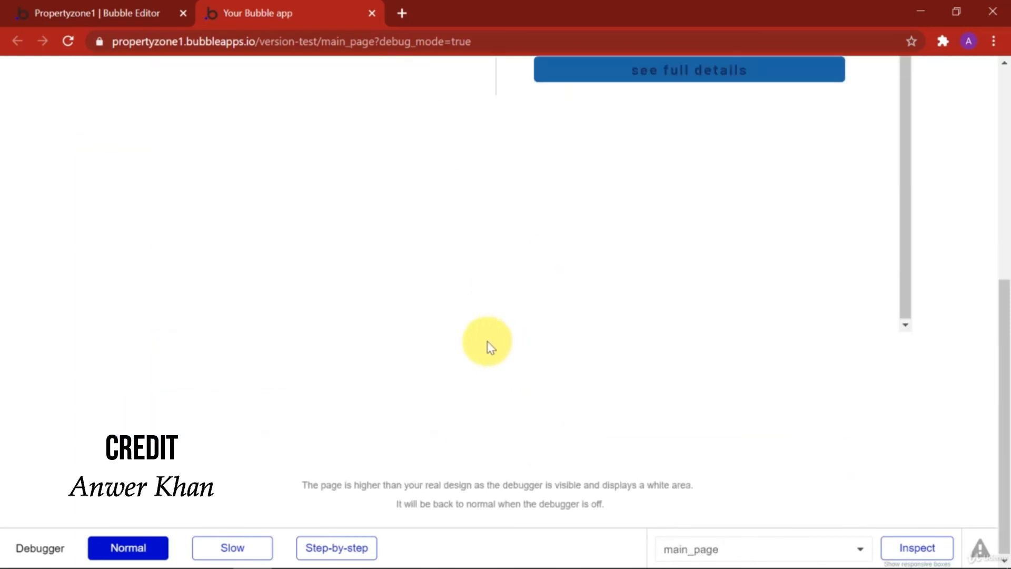
{"action": "scroll", "coordinate": [207, 246], "scroll_direction": "up", "scroll_amount": 6}
{"action": "scroll", "coordinate": [79, 314], "scroll_direction": "down", "scroll_amount": 5}
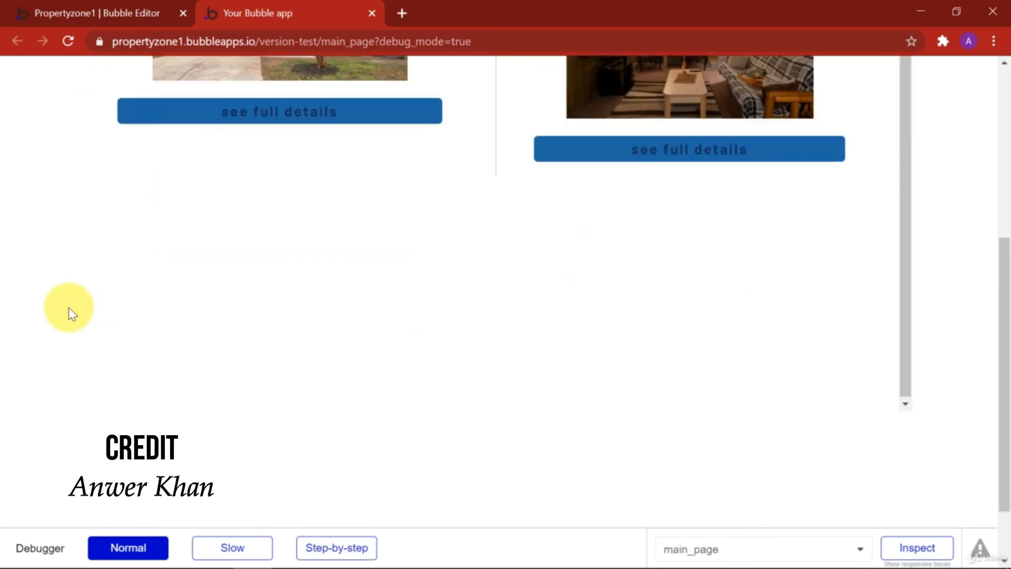
{"action": "scroll", "coordinate": [67, 310], "scroll_direction": "up", "scroll_amount": 5}
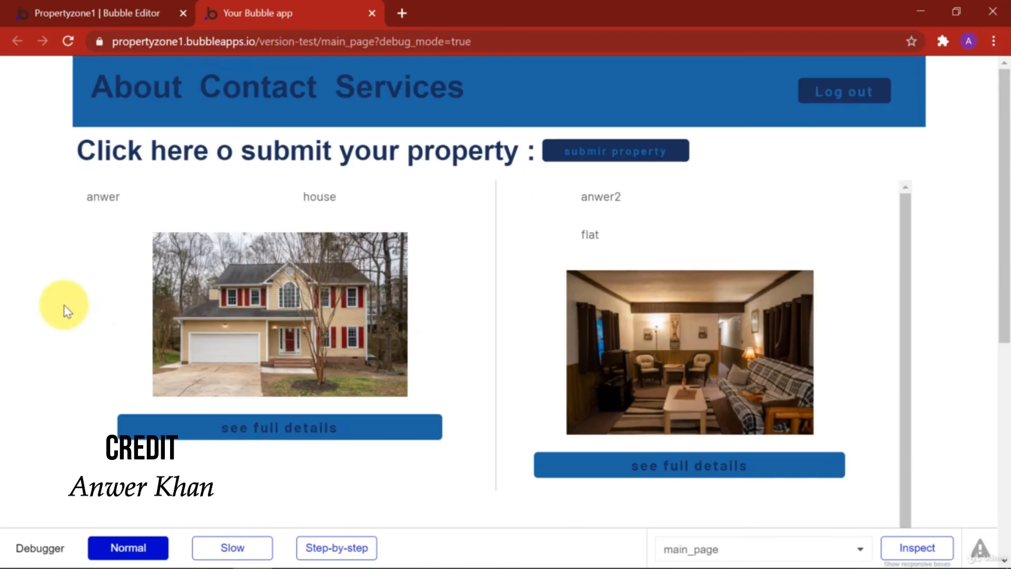